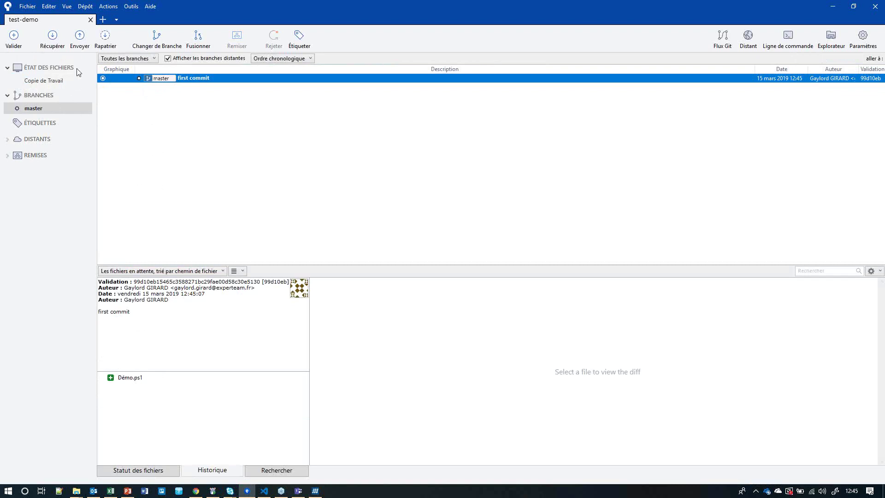
# Push the local master branch to the master branch of the origin remote, with tracking enabled
pyautogui.click(63, 81)
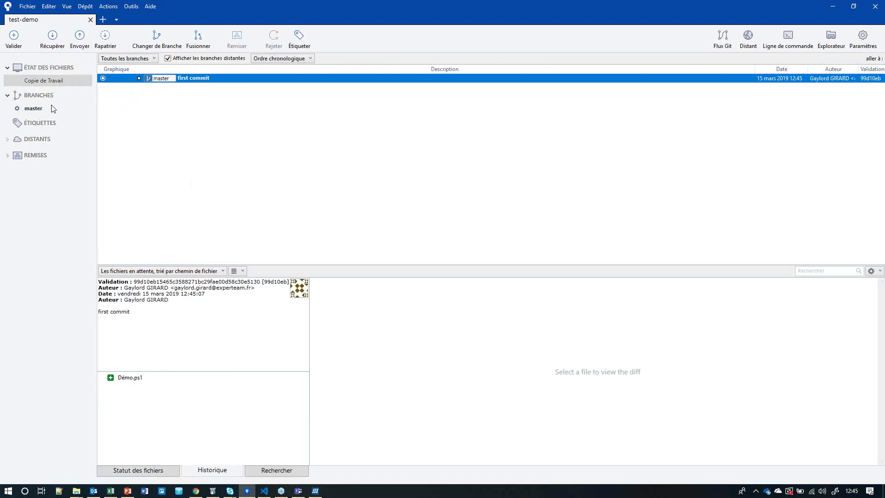
pyautogui.click(164, 468)
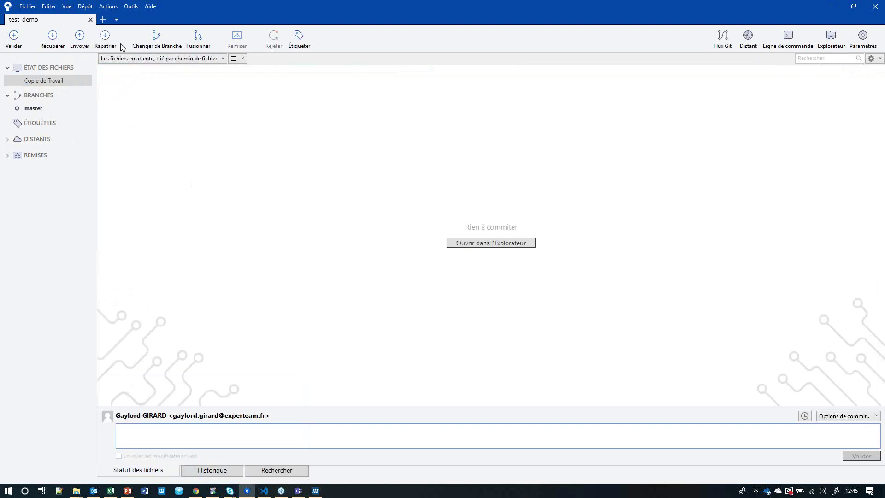
pyautogui.click(84, 40)
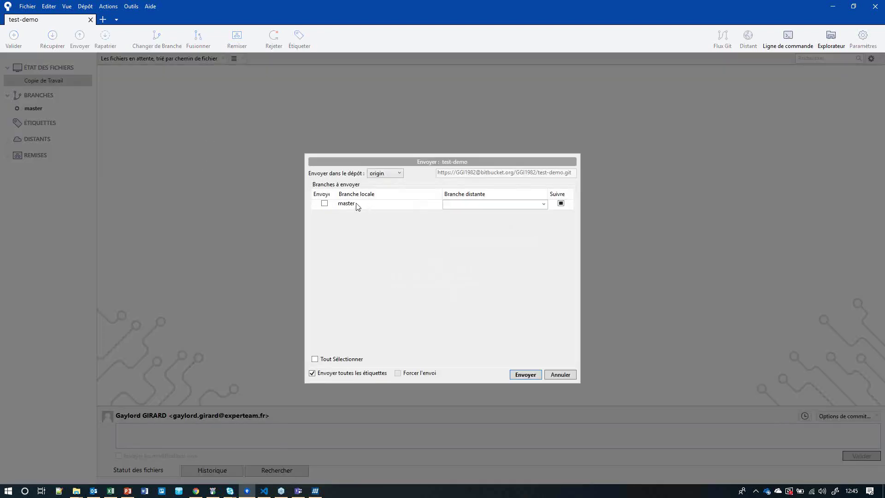
pyautogui.click(324, 204)
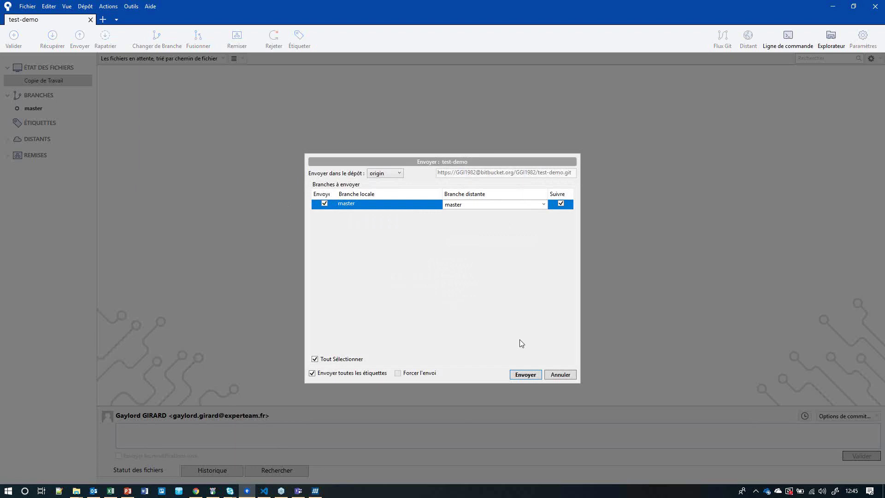
pyautogui.click(533, 375)
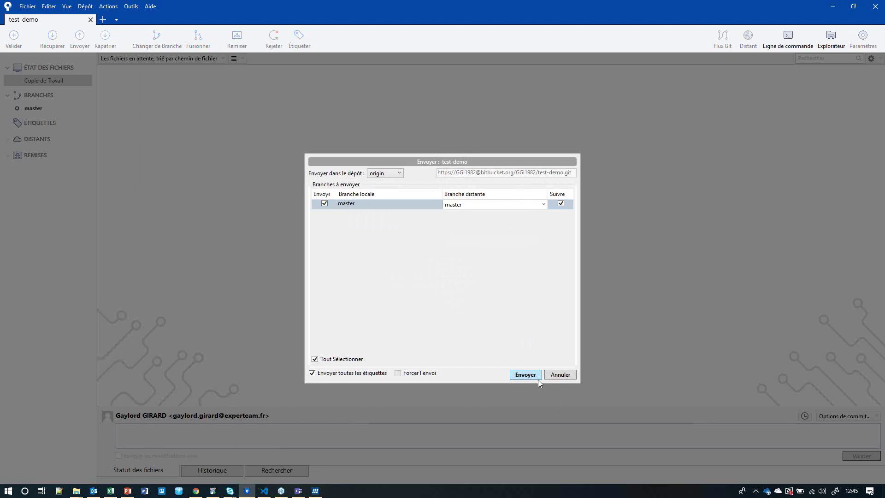
pyautogui.click(532, 374)
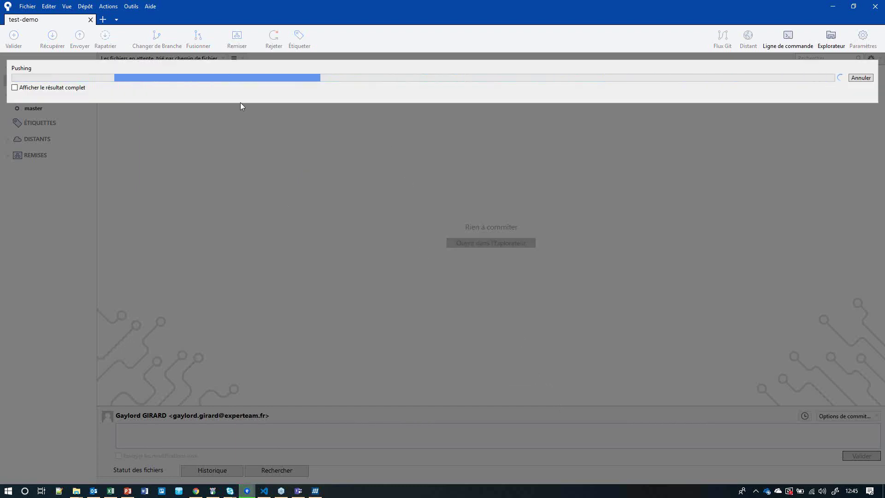
# Switch to the Bitbucket page in Chrome and reload the test-demo repository source
pyautogui.click(196, 492)
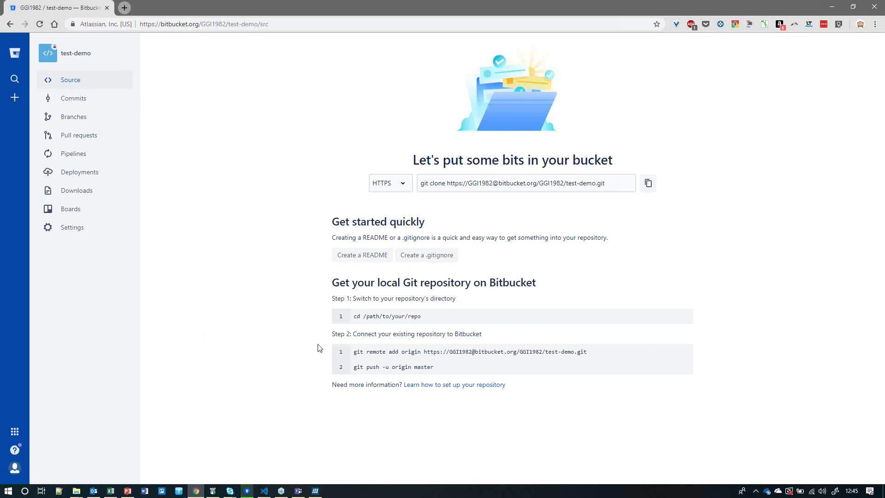
pyautogui.click(249, 491)
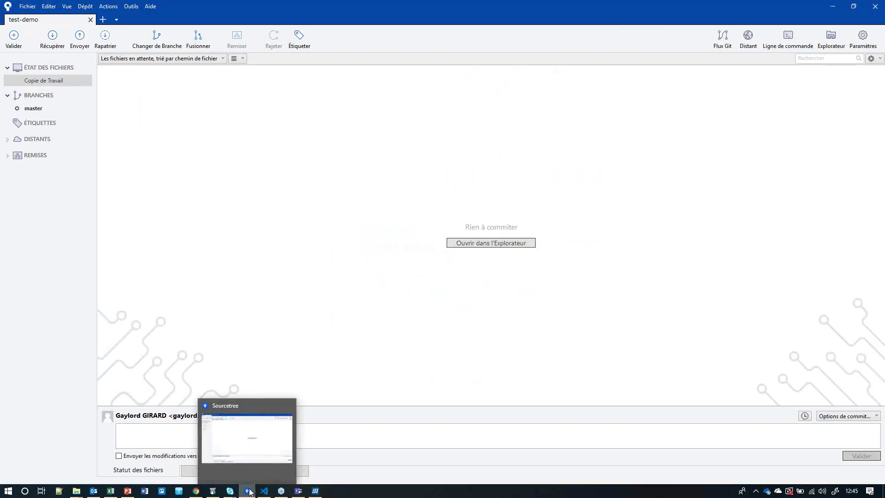
pyautogui.click(196, 491)
pyautogui.click(40, 24)
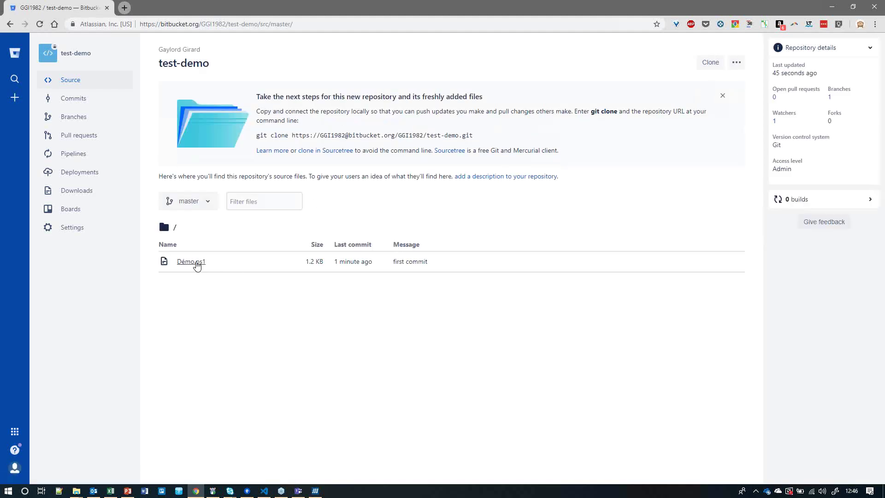
# View Démo.ps1 and its commit history on Bitbucket, and return to the repository's source listing
pyautogui.click(192, 263)
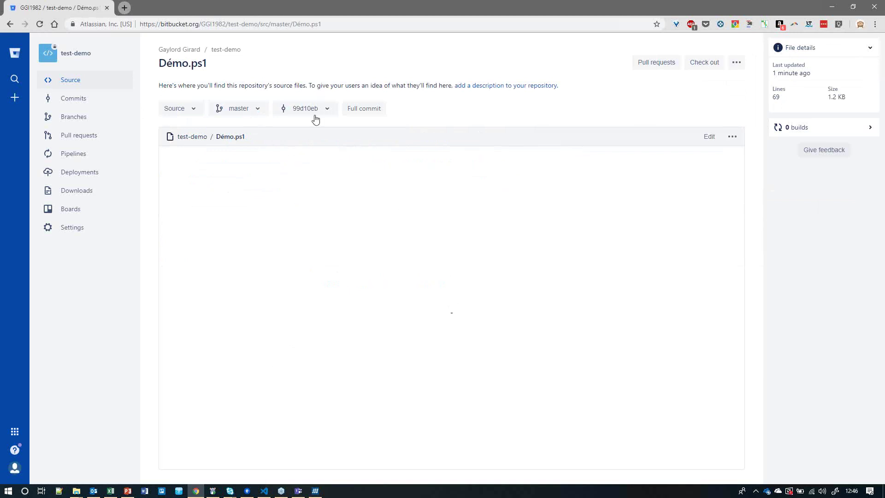
pyautogui.click(285, 107)
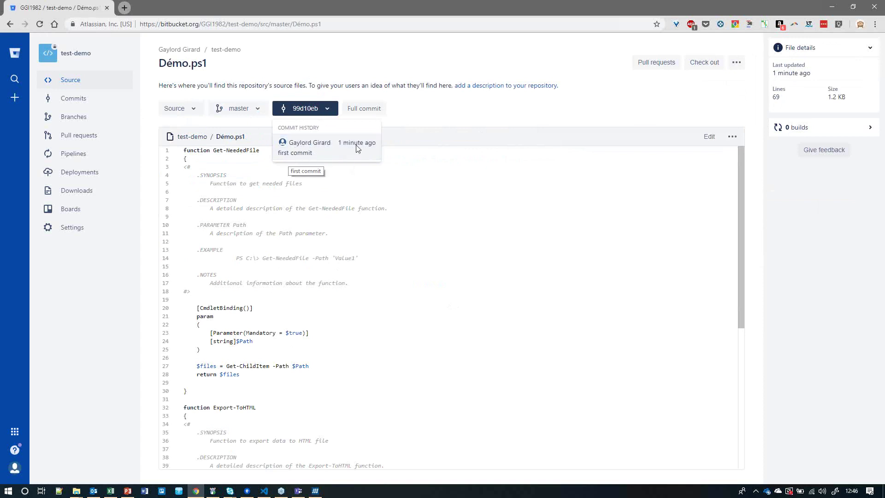
pyautogui.click(473, 122)
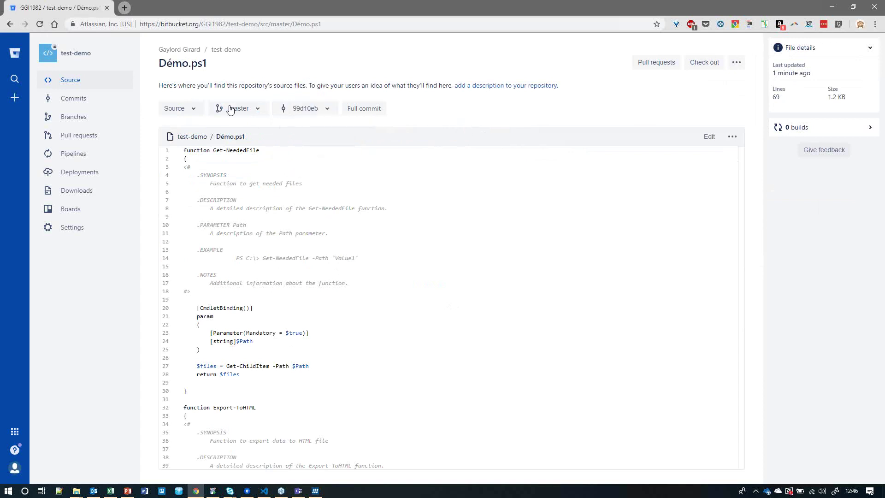
pyautogui.click(68, 84)
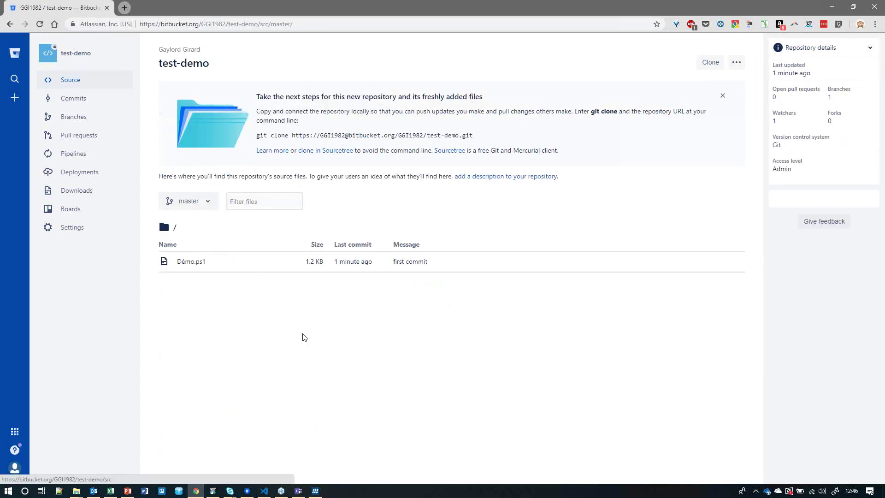
# Open Démo.ps1 from the local gitrepos\test-demo folder in Visual Studio Code
pyautogui.click(76, 491)
pyautogui.click(265, 451)
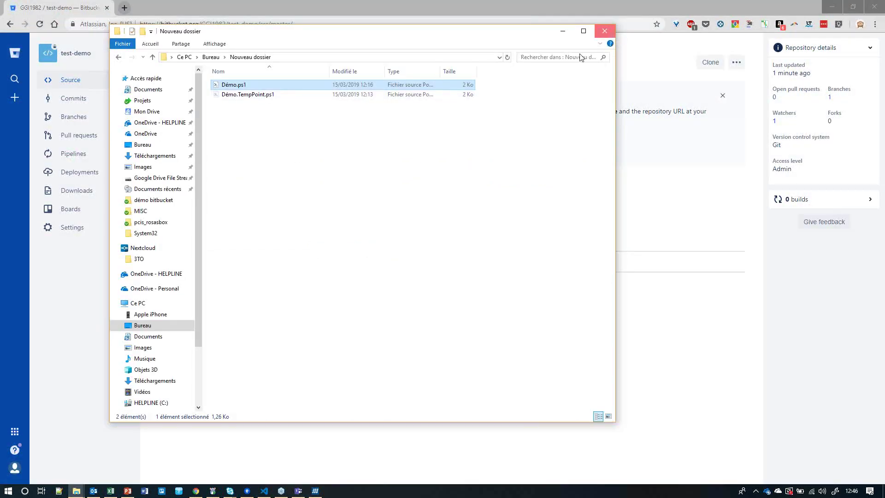
pyautogui.click(605, 31)
pyautogui.click(76, 490)
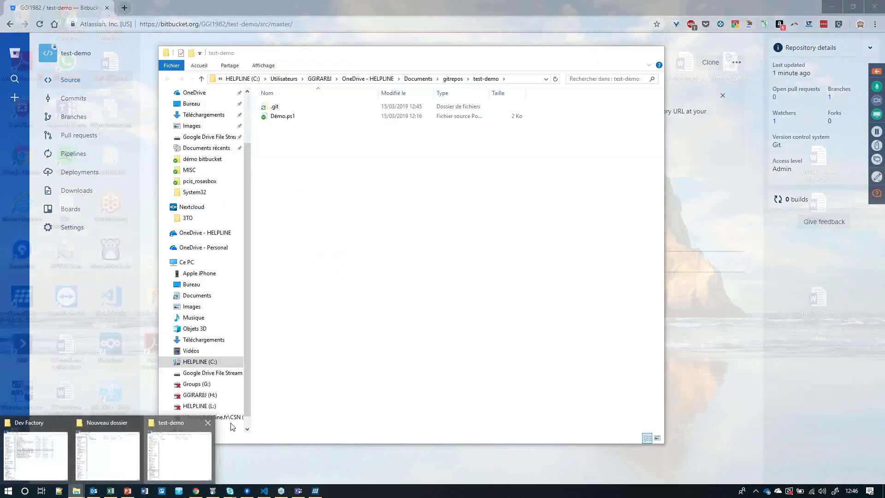
pyautogui.click(232, 427)
pyautogui.rightClick(326, 239)
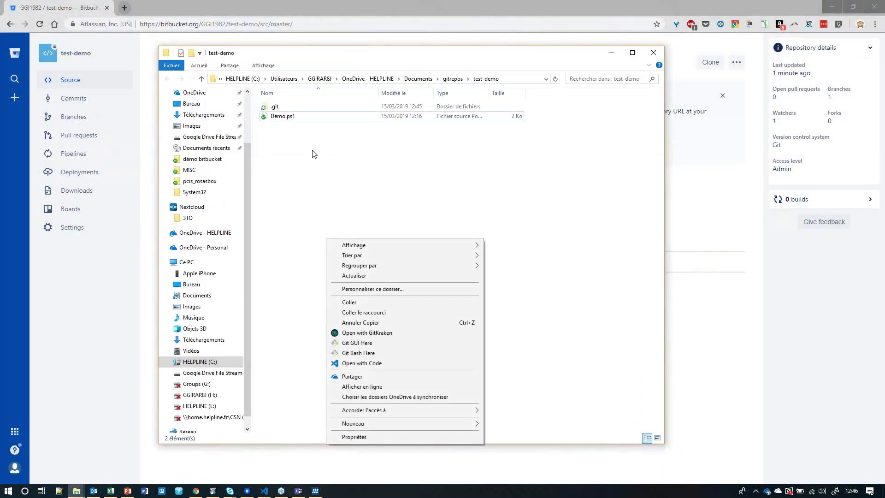
pyautogui.rightClick(293, 116)
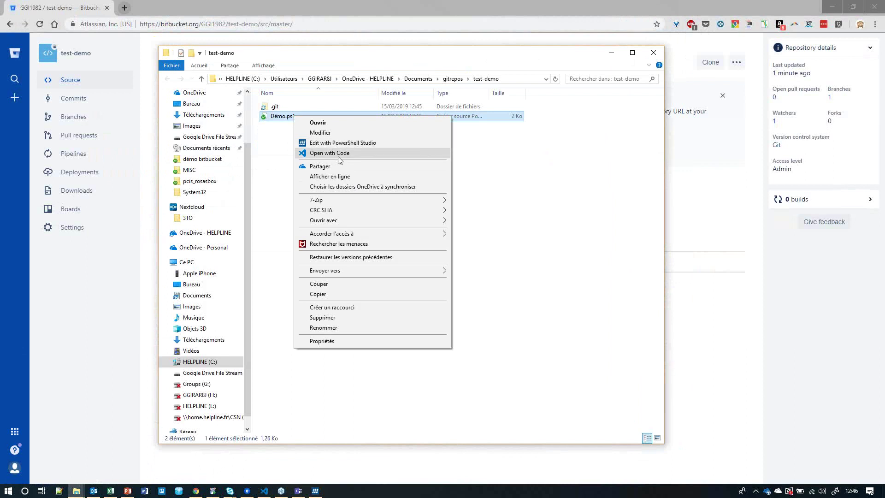
pyautogui.click(340, 153)
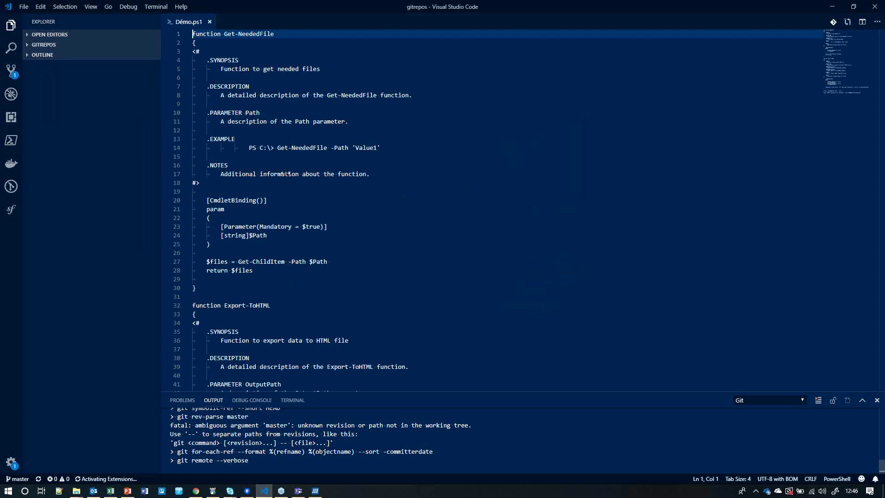
# Add the line write-host 'ok' at the end of Démo.ps1, below the Export-ToHTML call, and save the file
pyautogui.scroll(-1, 315, 305)
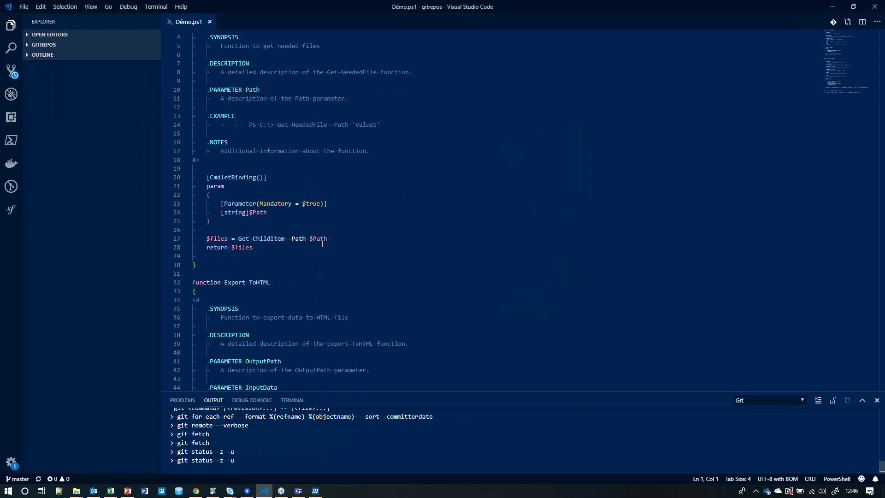
pyautogui.scroll(-20, 321, 248)
pyautogui.scroll(4, 342, 292)
pyautogui.click(493, 148)
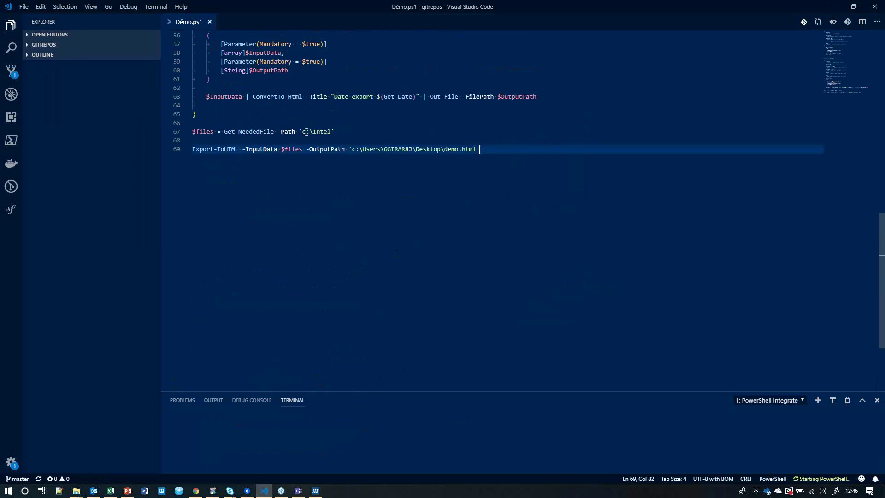
pyautogui.scroll(2, 350, 173)
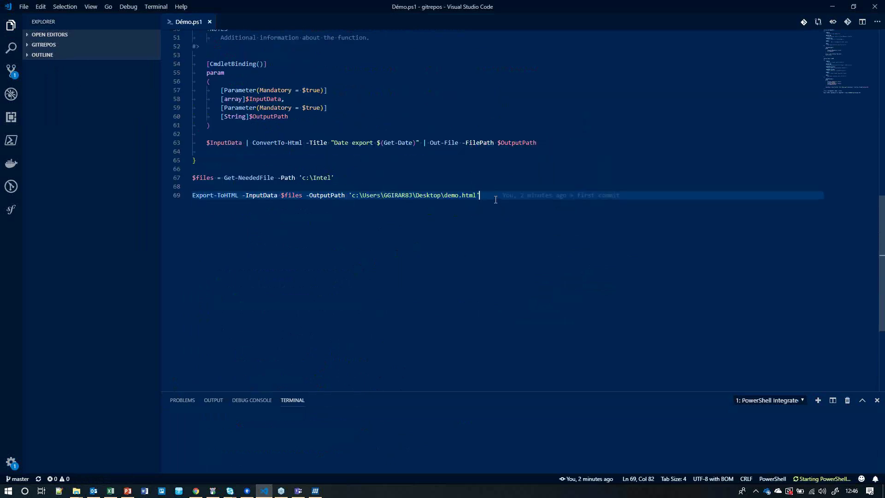
pyautogui.press('Return')
pyautogui.write('write')
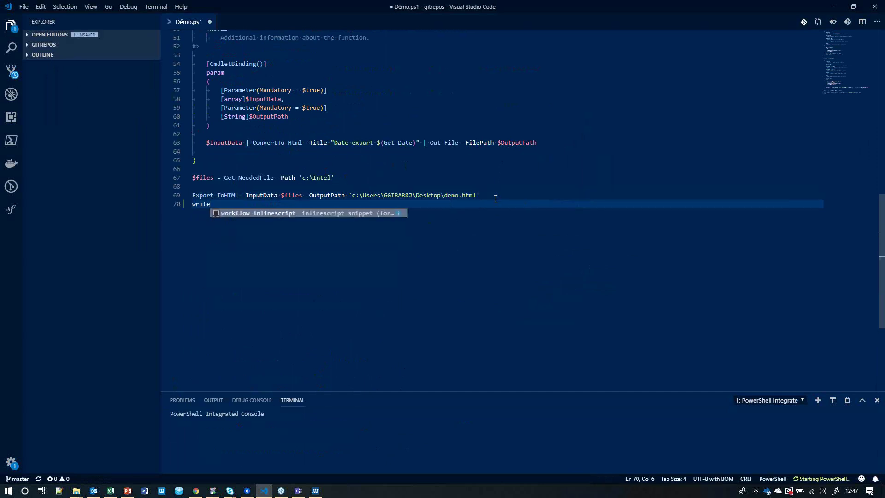
pyautogui.write("-host 'ok")
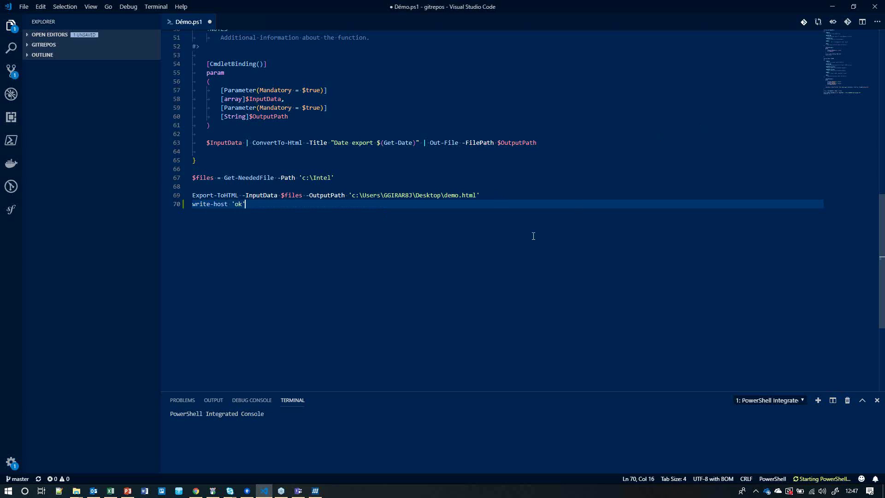
pyautogui.click(26, 7)
pyautogui.click(61, 128)
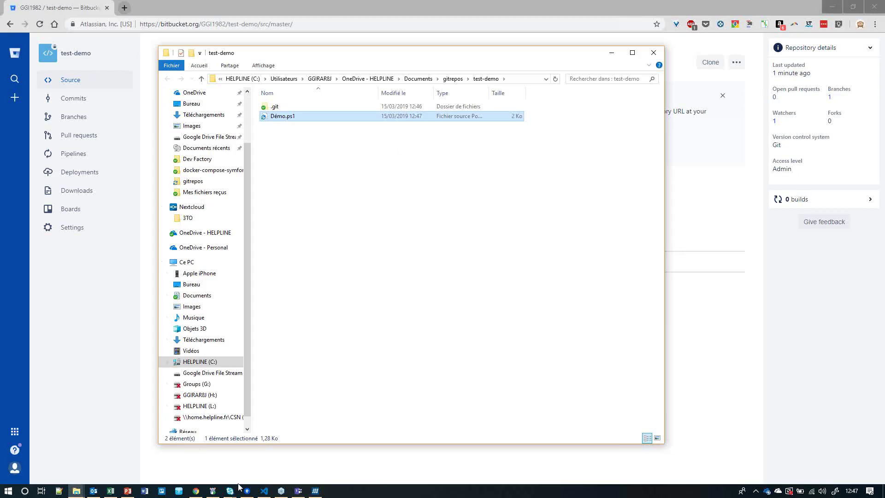
# Switch to Sourcetree and examine the removed and added lines in the diff of Démo.ps1
pyautogui.click(249, 491)
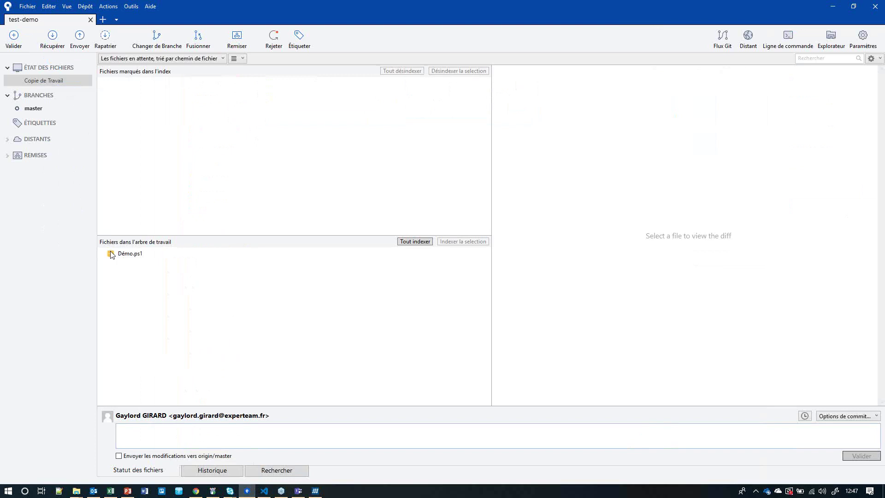
pyautogui.click(112, 255)
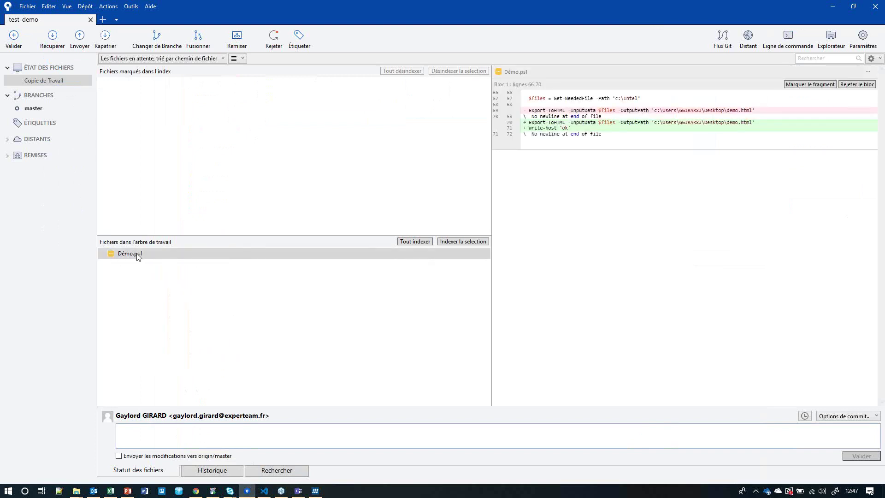
pyautogui.click(528, 113)
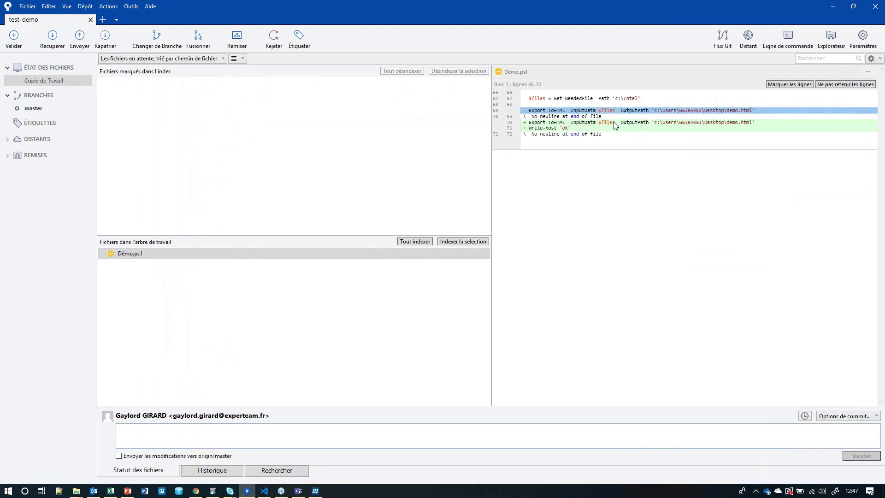
pyautogui.click(538, 123)
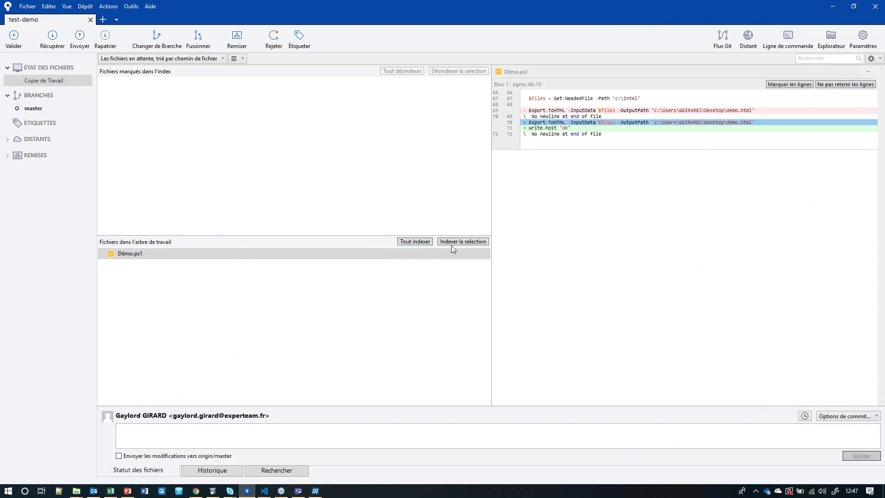
# Stage all modified files and commit them with the message "ma modification 1"
pyautogui.click(424, 242)
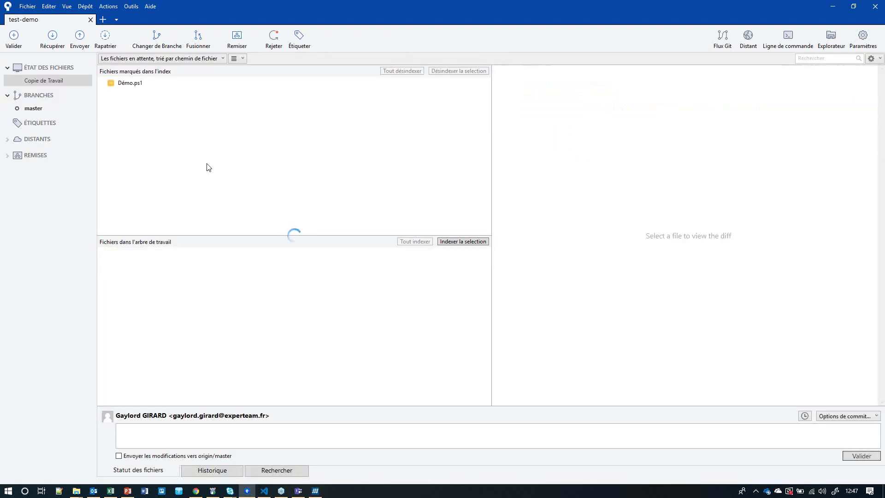
pyautogui.click(167, 429)
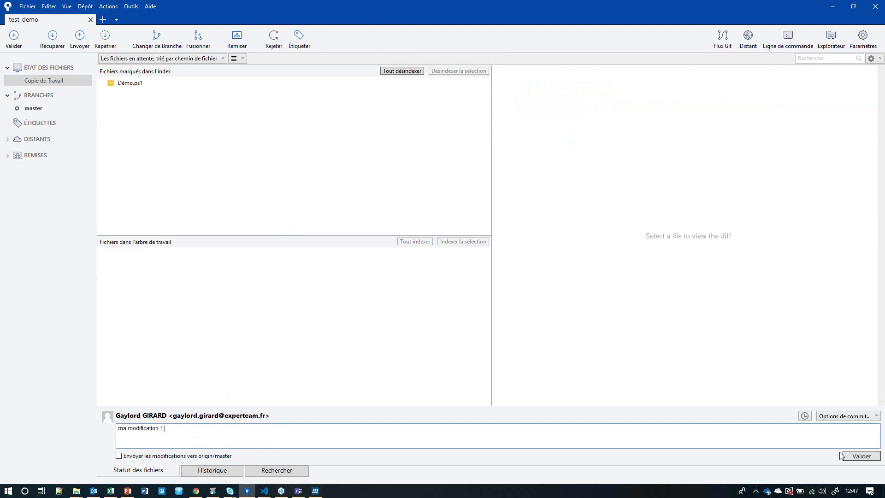
pyautogui.click(875, 459)
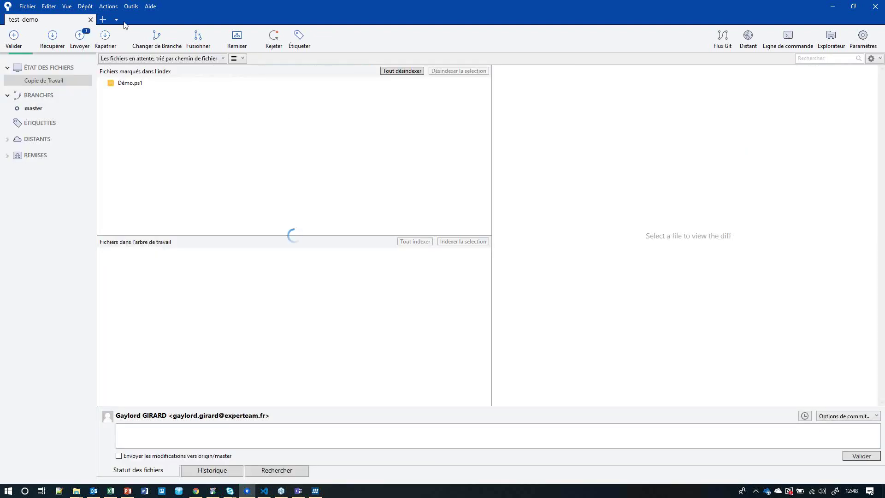
# Push the new commit on master to origin and switch to the Bitbucket repository page in Chrome
pyautogui.click(80, 42)
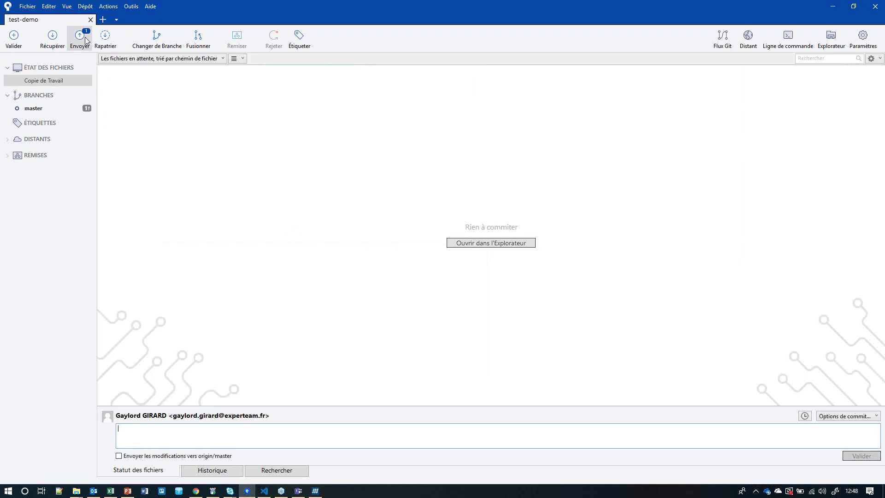
pyautogui.click(83, 36)
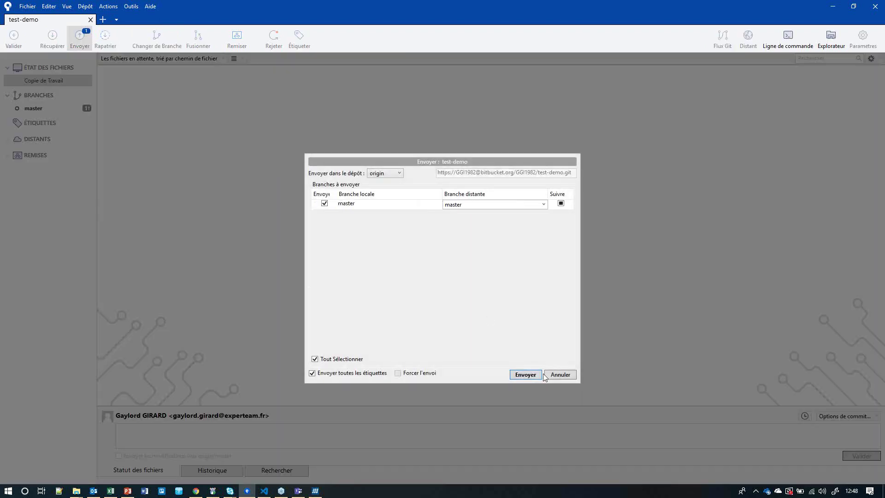
pyautogui.click(533, 375)
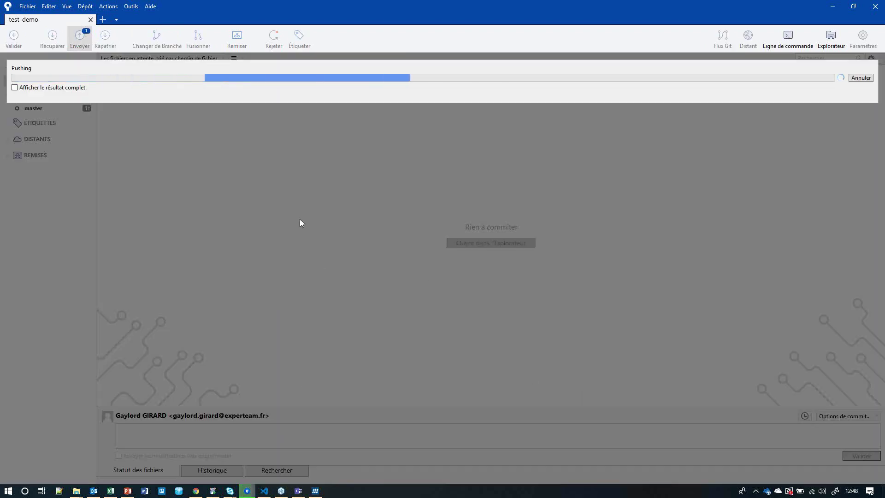
pyautogui.click(197, 490)
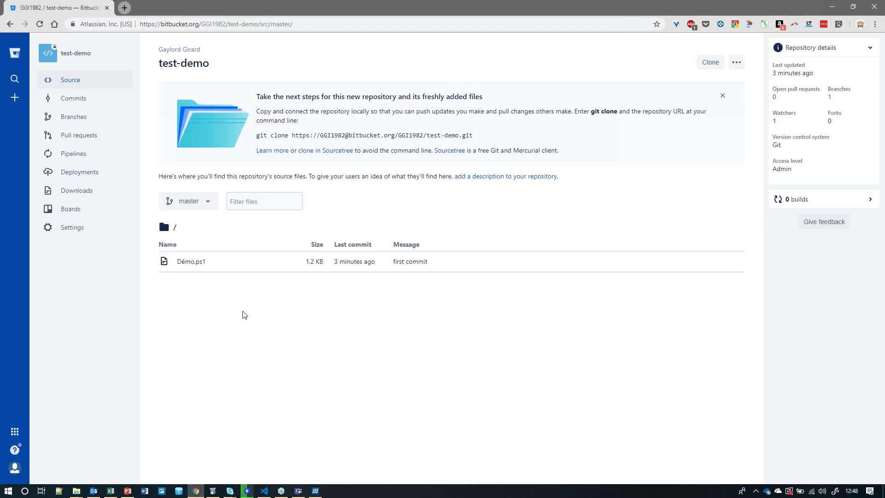
# Reload the test-demo repository page and check the latest commit message of Démo.ps1
pyautogui.tripleClick(403, 264)
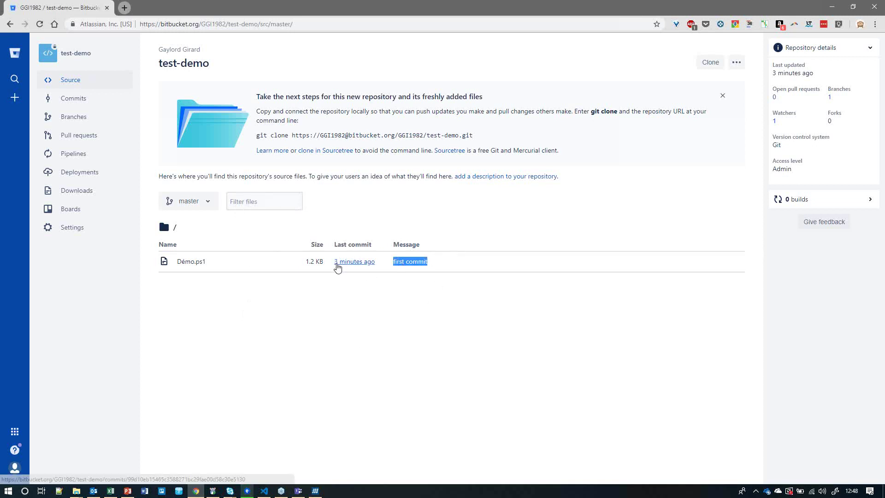
pyautogui.click(40, 24)
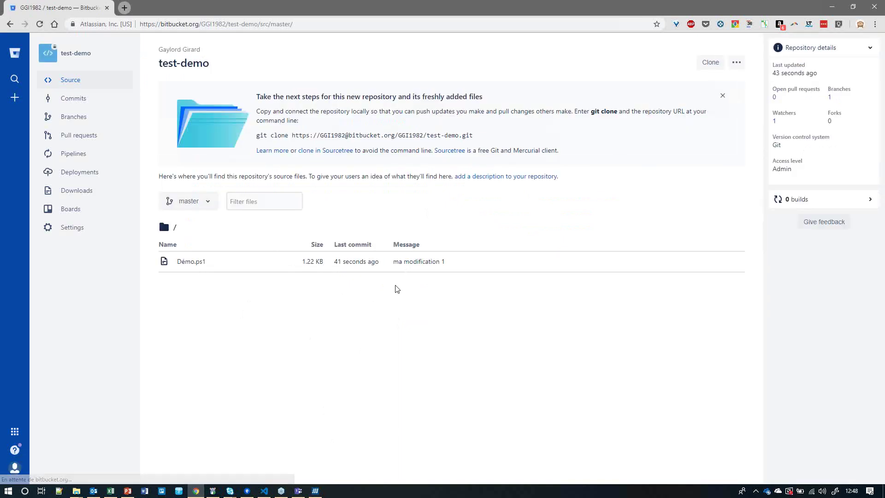
pyautogui.moveTo(399, 262); pyautogui.dragTo(444, 264)
pyautogui.click(446, 328)
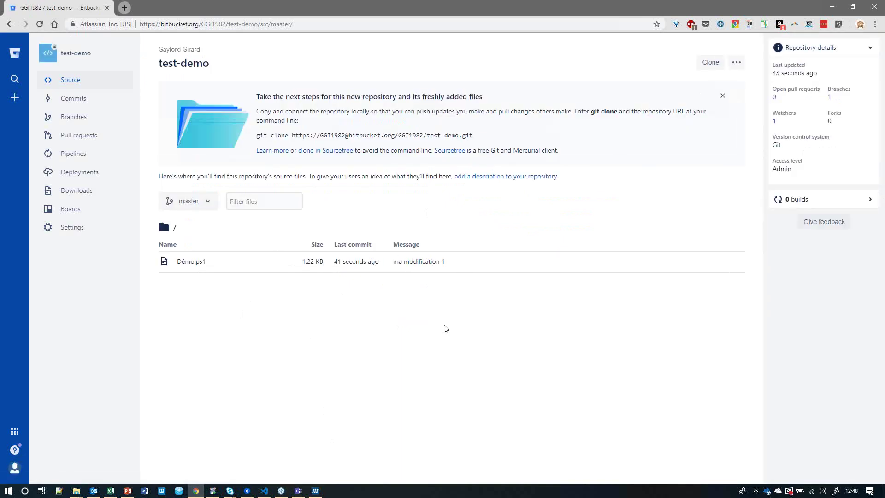
# Open Démo.ps1 from the online repository and read its source through to the last lines
pyautogui.click(184, 262)
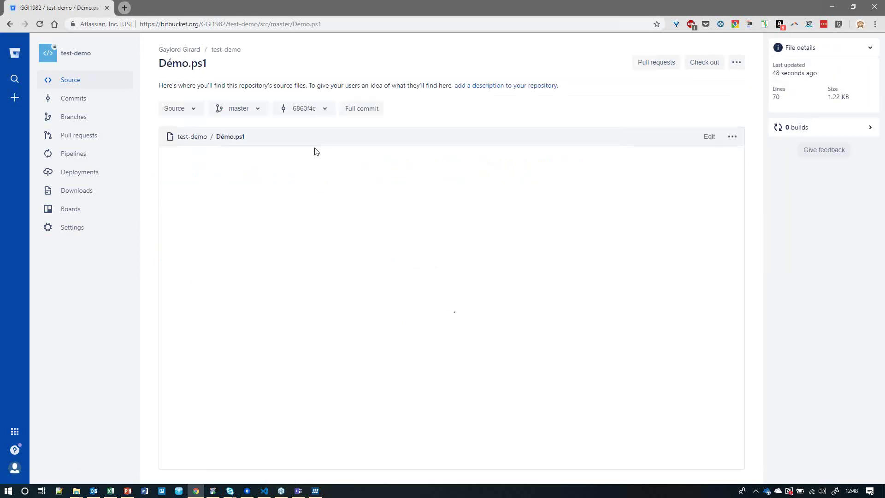
pyautogui.scroll(-4, 522, 212)
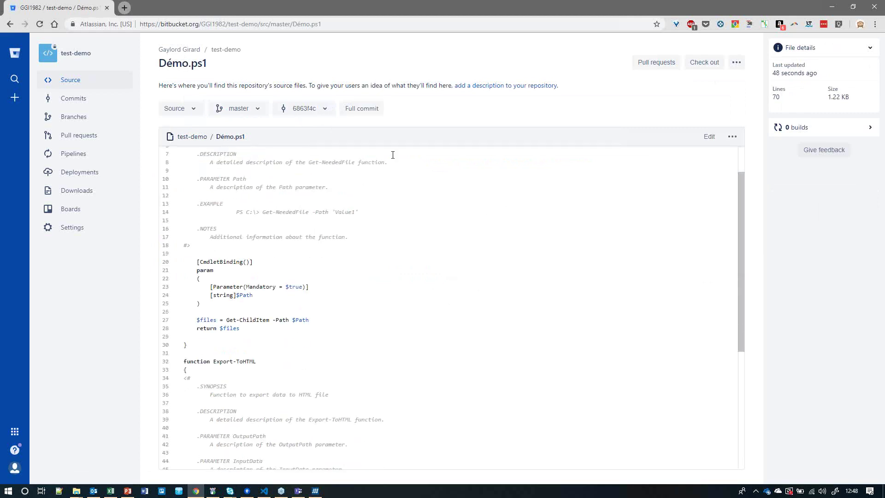
pyautogui.scroll(-3, 345, 180)
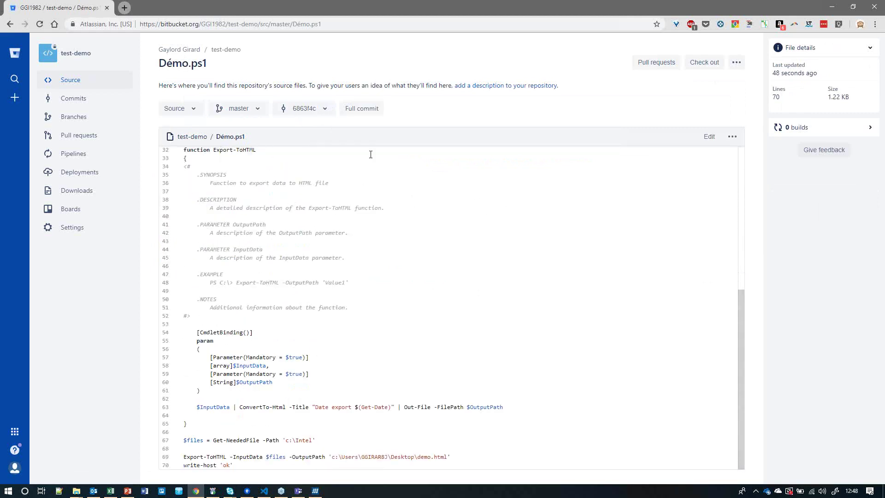
pyautogui.scroll(6, 277, 185)
# Display the diff of Démo.ps1 online and examine its removed and added lines
pyautogui.click(732, 136)
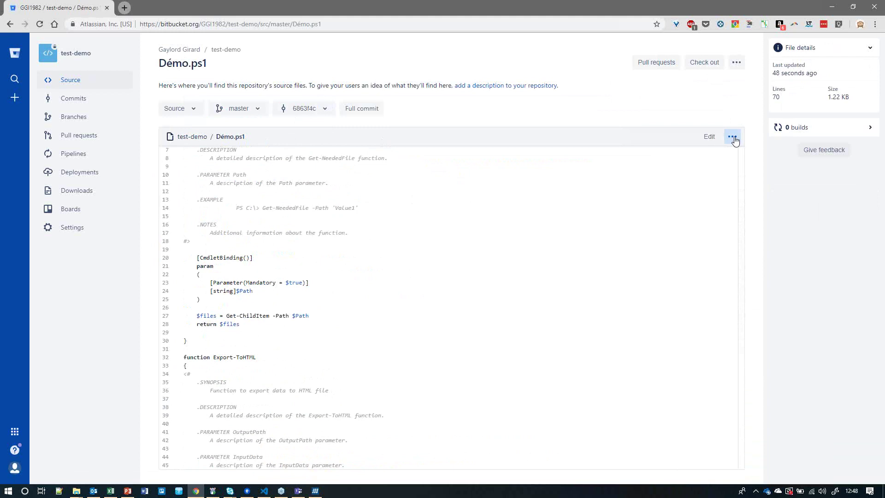
pyautogui.click(190, 117)
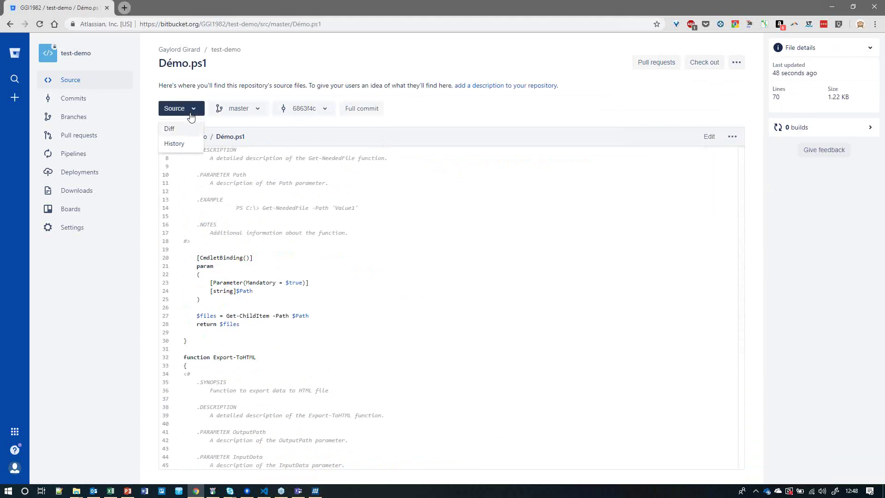
pyautogui.click(171, 129)
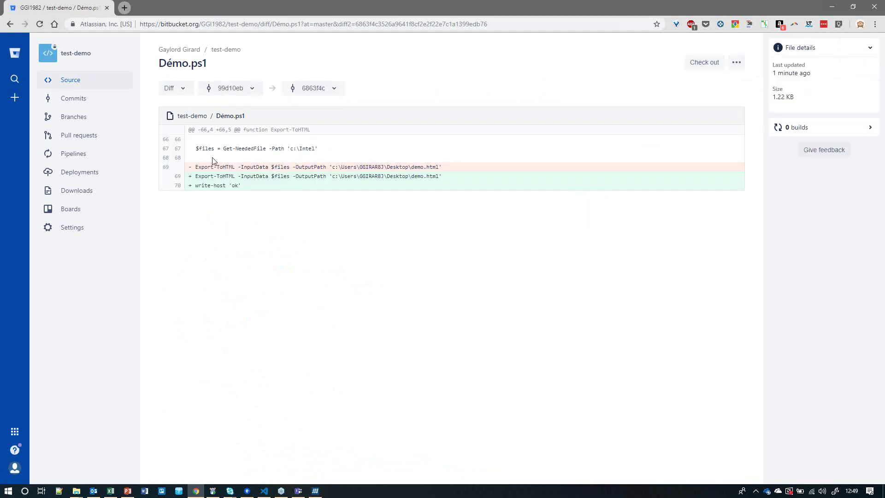
pyautogui.moveTo(203, 168); pyautogui.dragTo(438, 166)
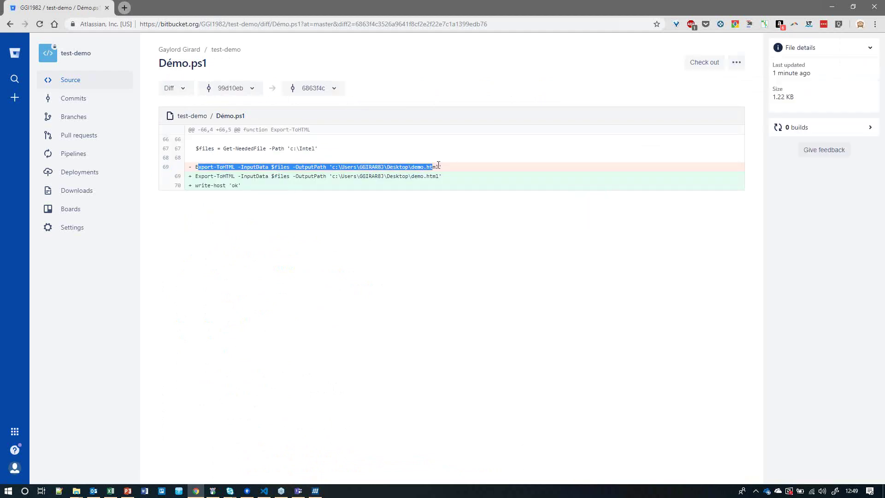
pyautogui.moveTo(367, 176); pyautogui.dragTo(299, 176)
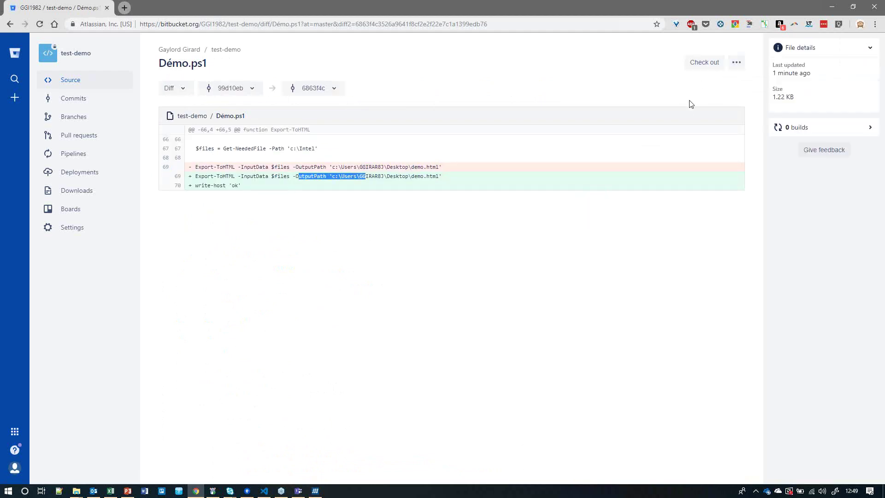
pyautogui.click(735, 64)
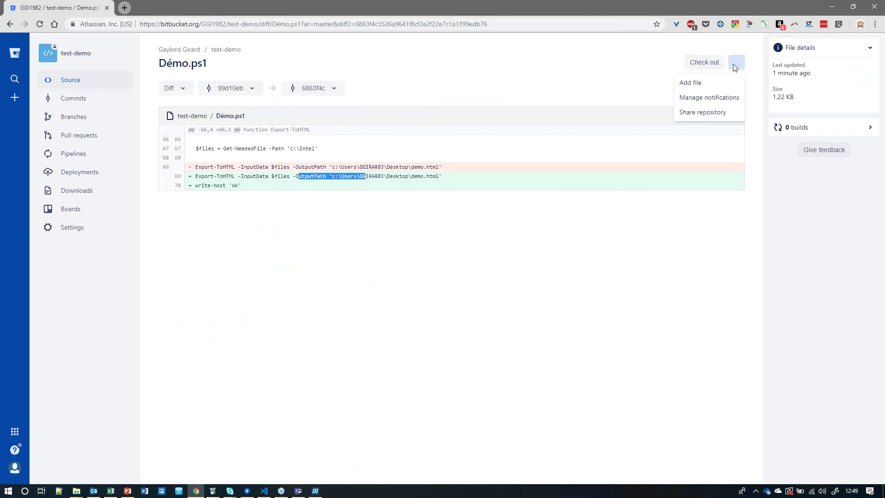
pyautogui.click(628, 87)
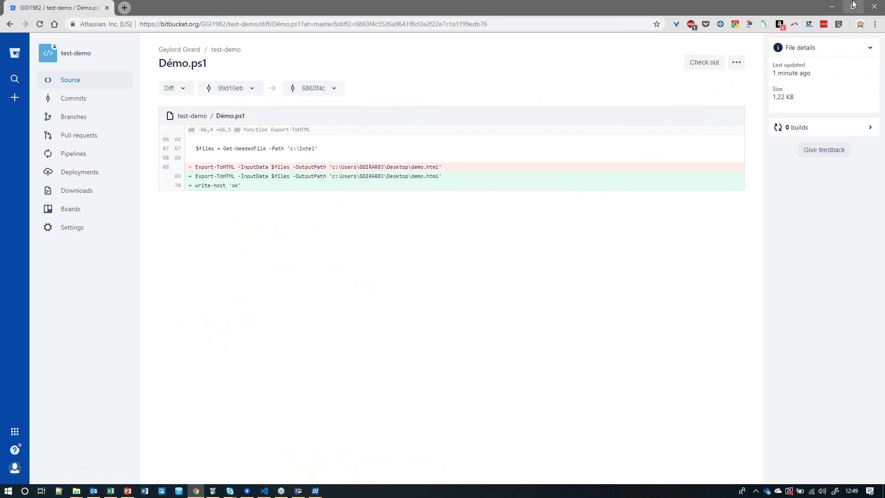
# Switch to Sourcetree, check out "first commit" from the master history, and view the resulting Démo.ps1 in Visual Studio Code
pyautogui.hotkey('alt', 'Tab')
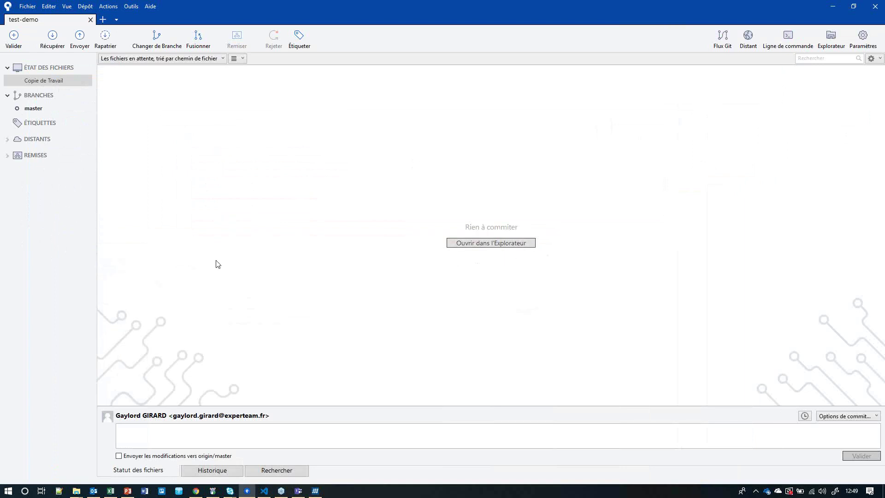
pyautogui.click(33, 109)
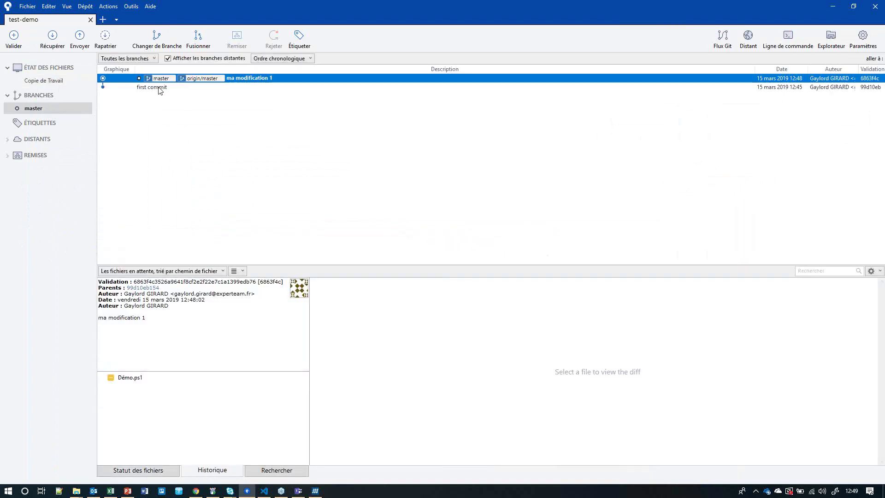
pyautogui.click(160, 88)
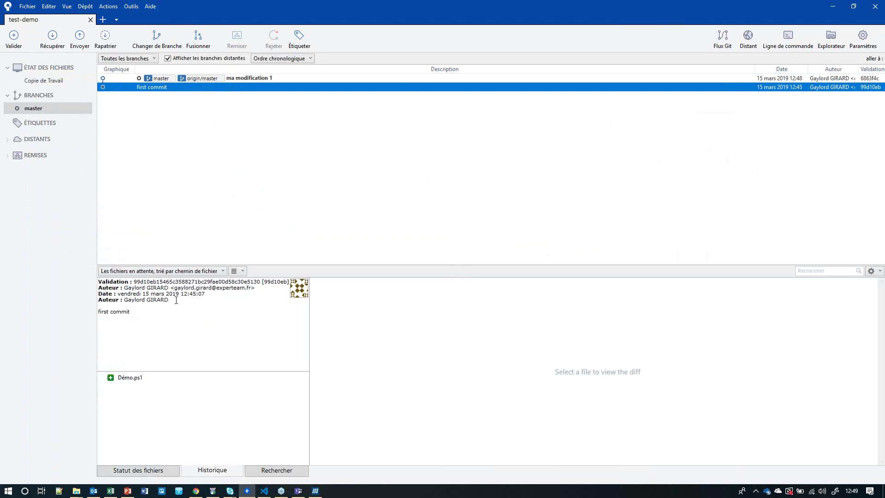
pyautogui.doubleClick(163, 89)
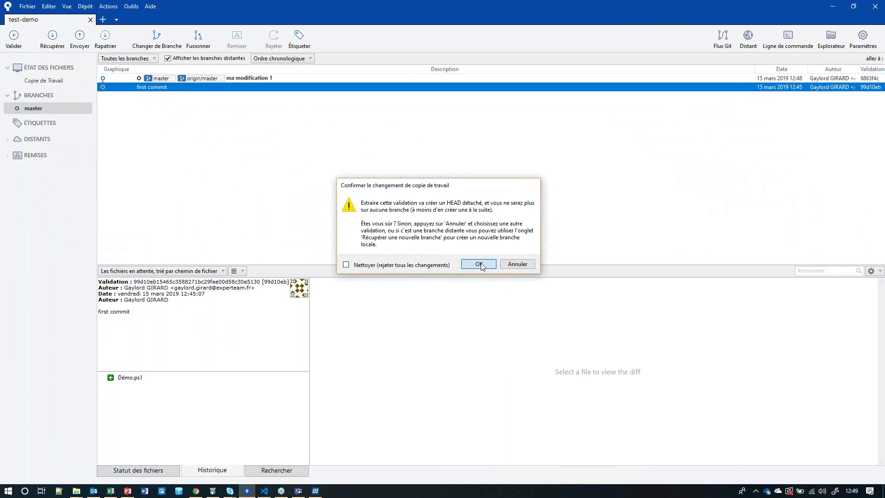
pyautogui.click(480, 265)
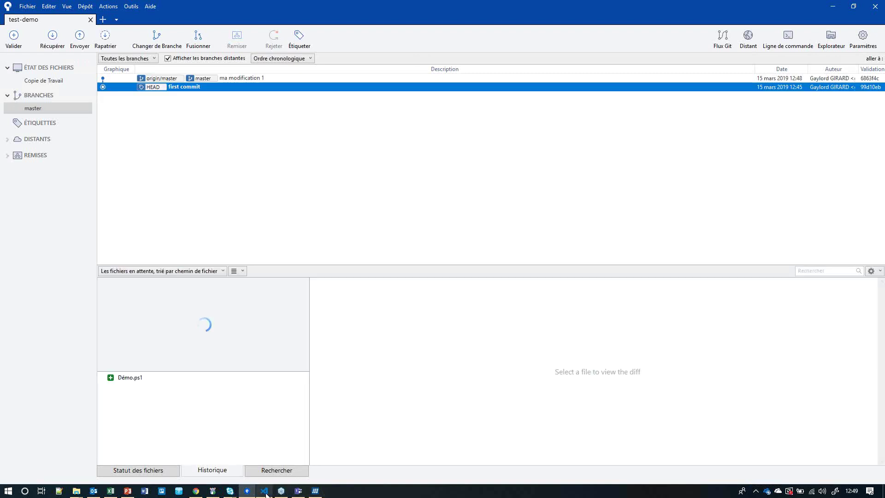
pyautogui.click(265, 492)
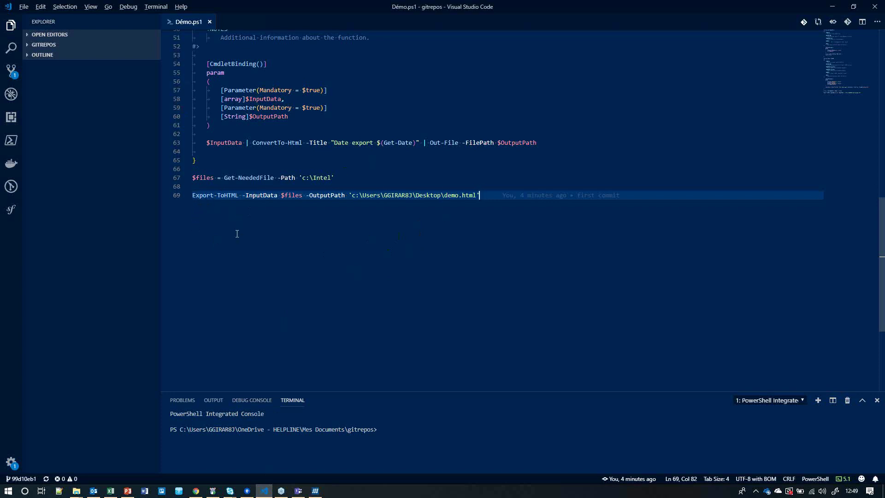
# Return to Sourcetree, check out the "ma modification 1" commit, and view Démo.ps1 again in Visual Studio Code
pyautogui.hotkey('alt', 'Tab')
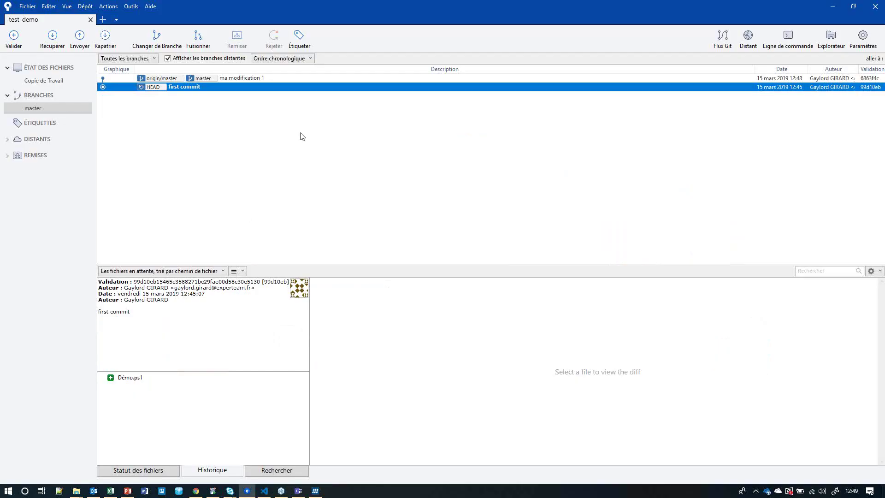
pyautogui.click(249, 78)
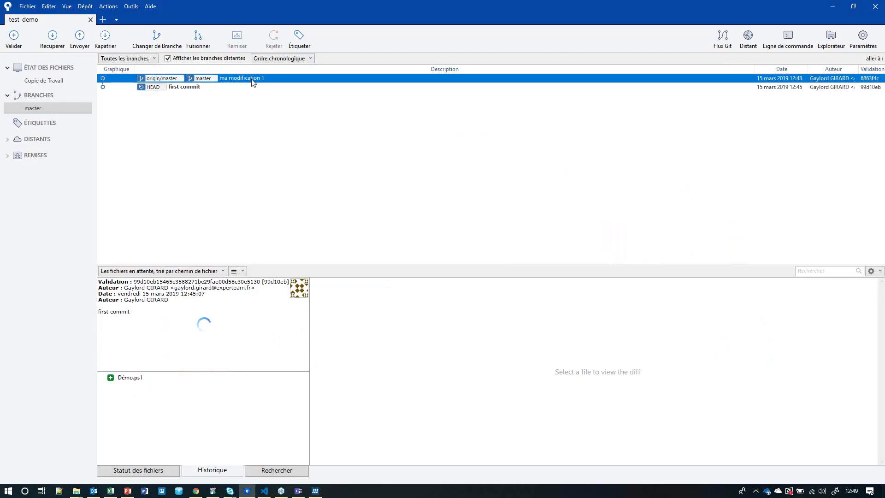
pyautogui.doubleClick(253, 79)
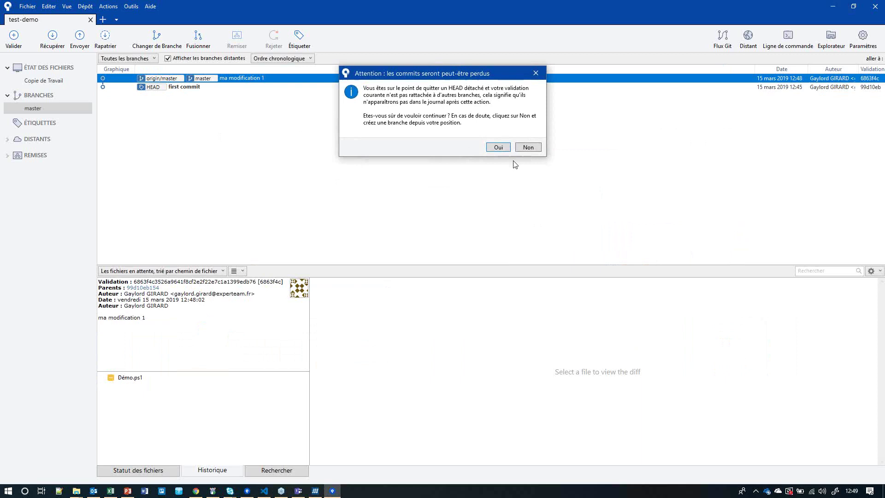
pyautogui.click(499, 148)
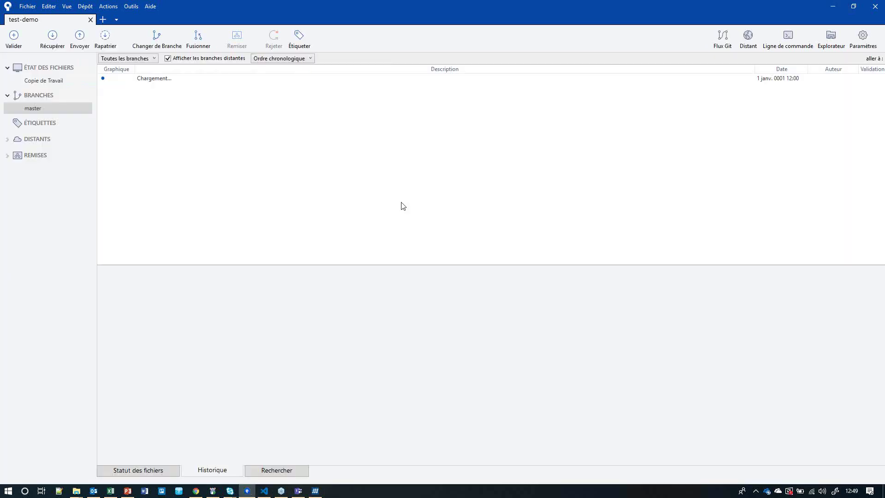
pyautogui.hotkey('alt', 'Tab')
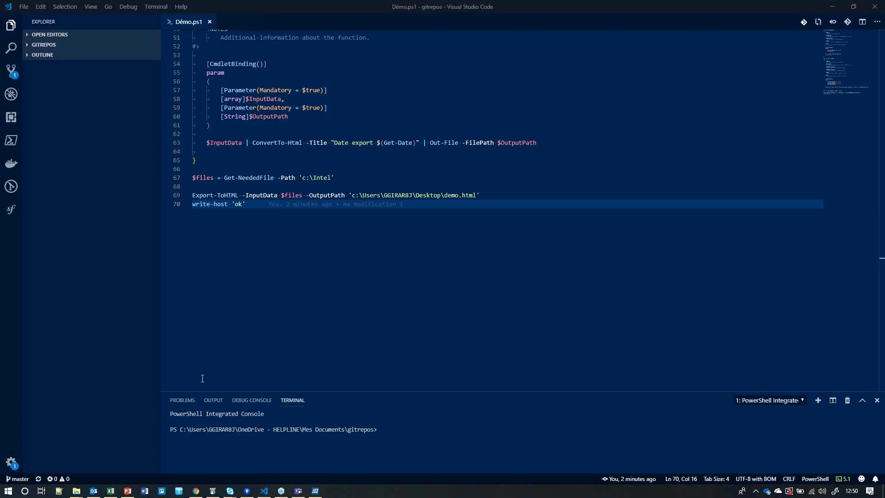
# Switch to the Bitbucket presentation in PowerPoint and start the slide show from slide 11
pyautogui.click(128, 491)
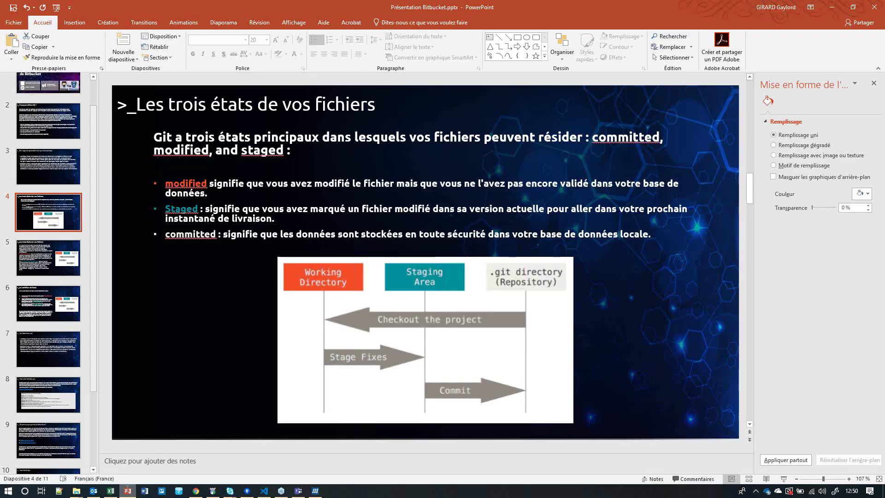
pyautogui.scroll(-3, 61, 429)
pyautogui.click(59, 428)
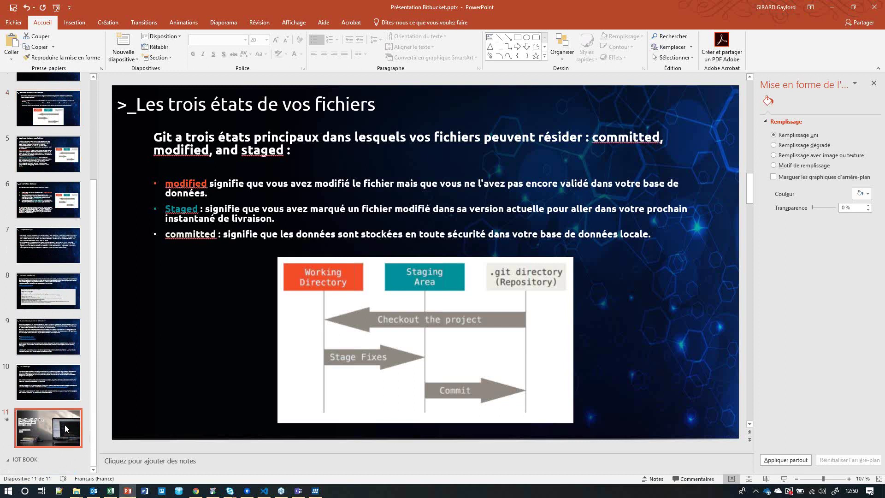
pyautogui.click(784, 479)
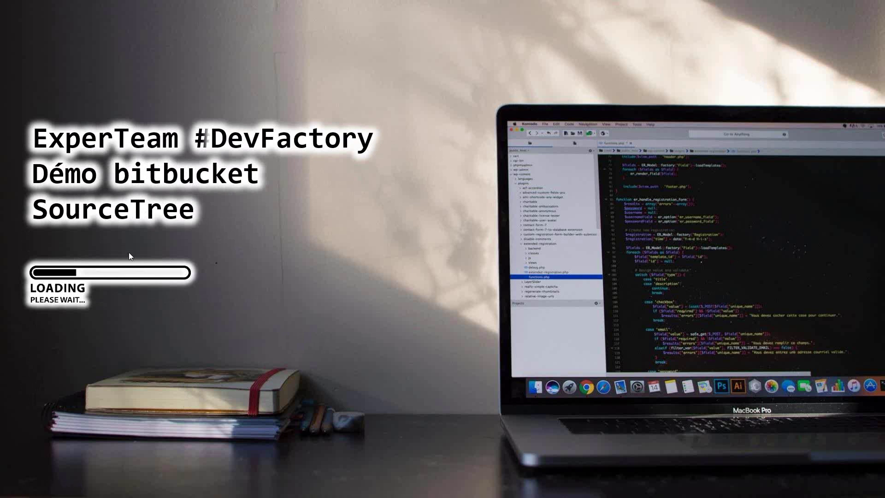
# Switch back to Bitbucket in Chrome and open the commits list of the test-demo repository
pyautogui.hotkey('alt', 'Tab')
pyautogui.hotkey('alt', 'Tab')
pyautogui.click(174, 257)
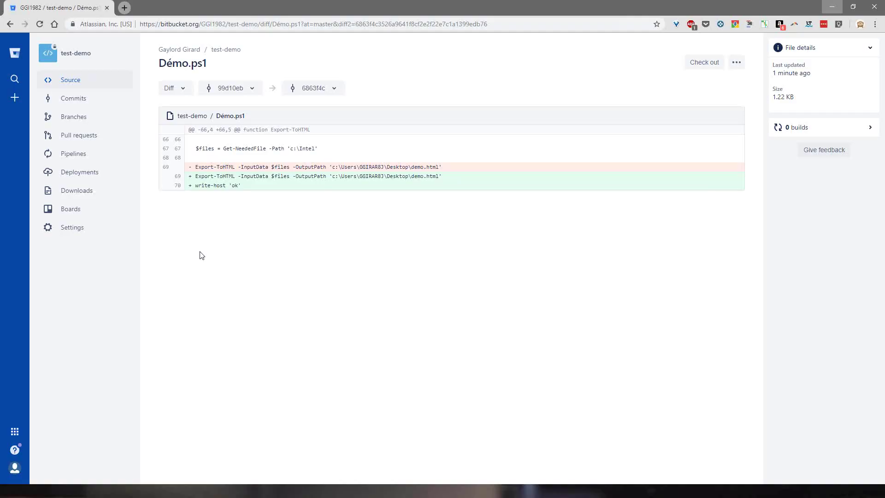
pyautogui.click(75, 99)
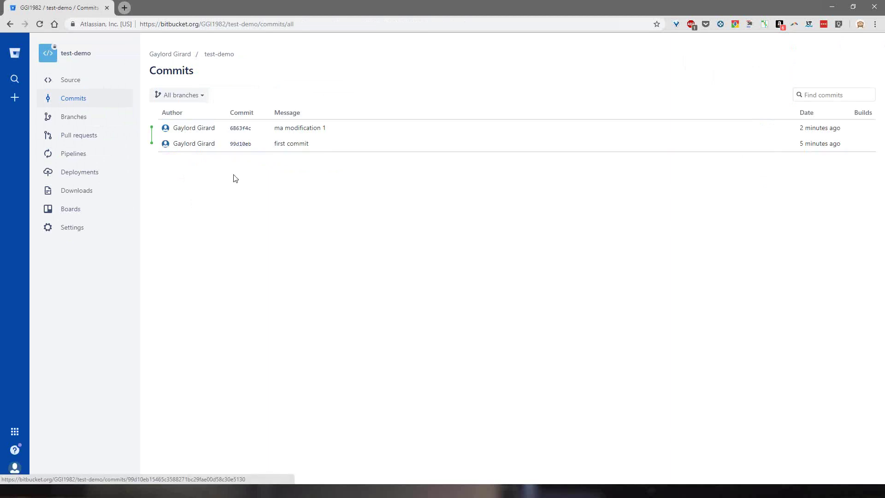
# Open the test-demo repository settings and examine the repository details, the Pipelines settings and the Issue tracker options
pyautogui.click(83, 226)
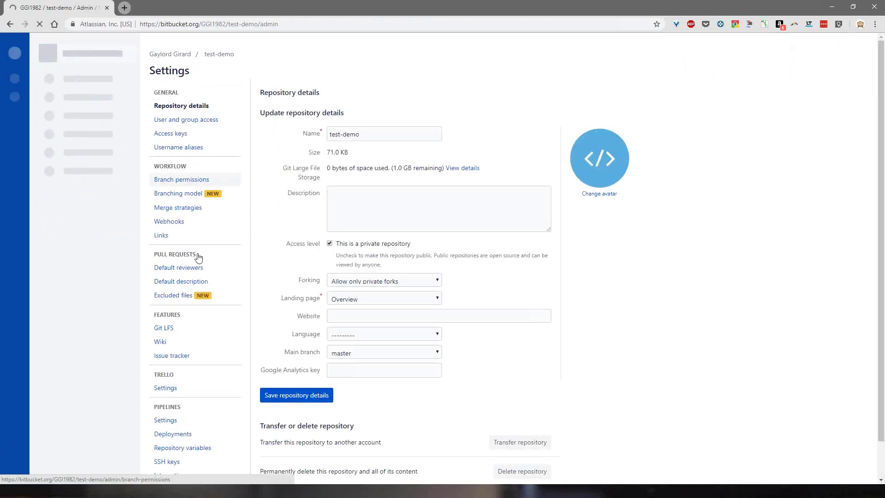
pyautogui.scroll(-1, 178, 286)
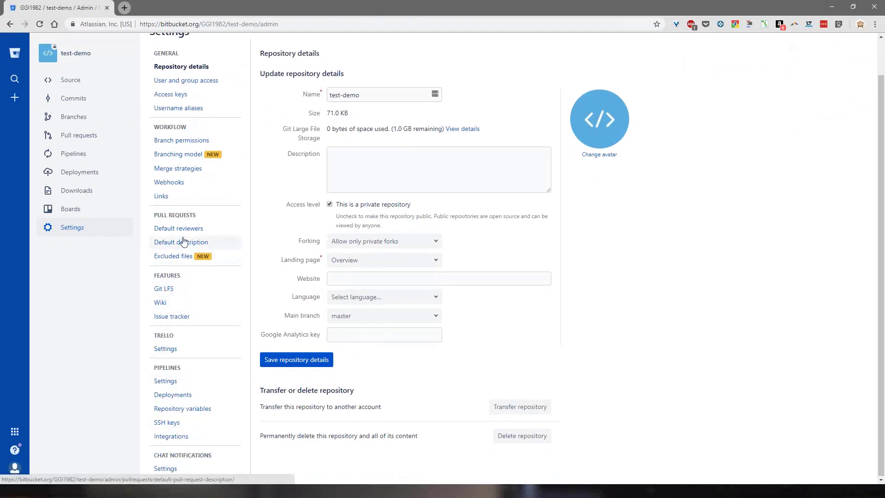
pyautogui.scroll(1, 182, 244)
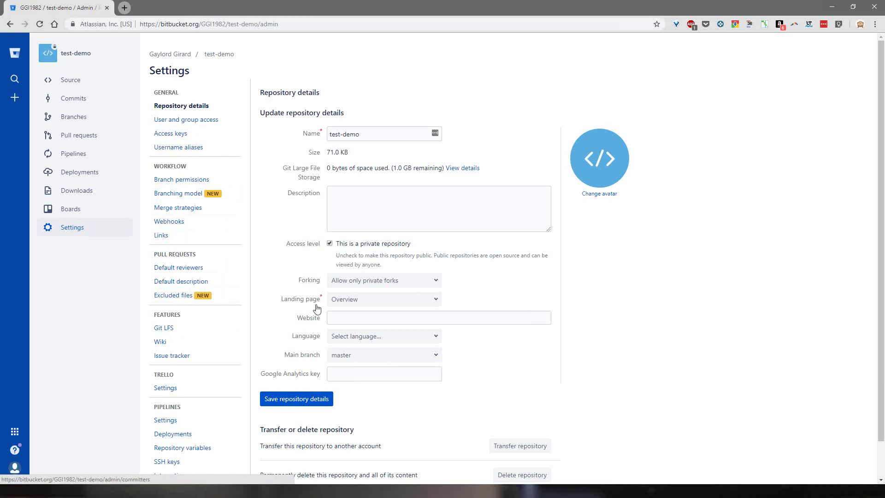
pyautogui.scroll(-1, 316, 306)
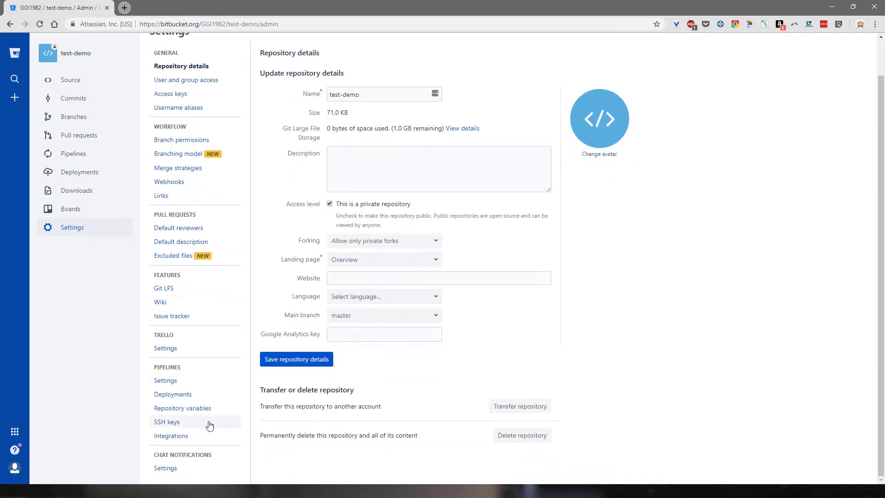
pyautogui.click(198, 383)
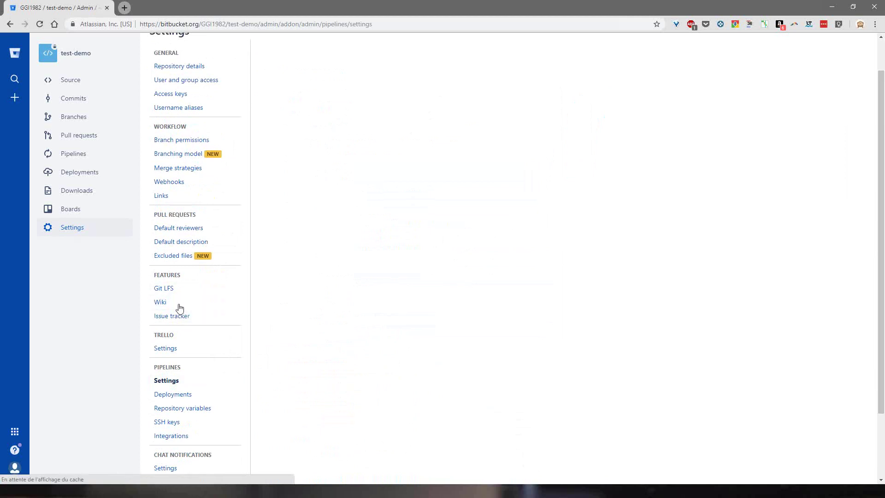
pyautogui.click(192, 318)
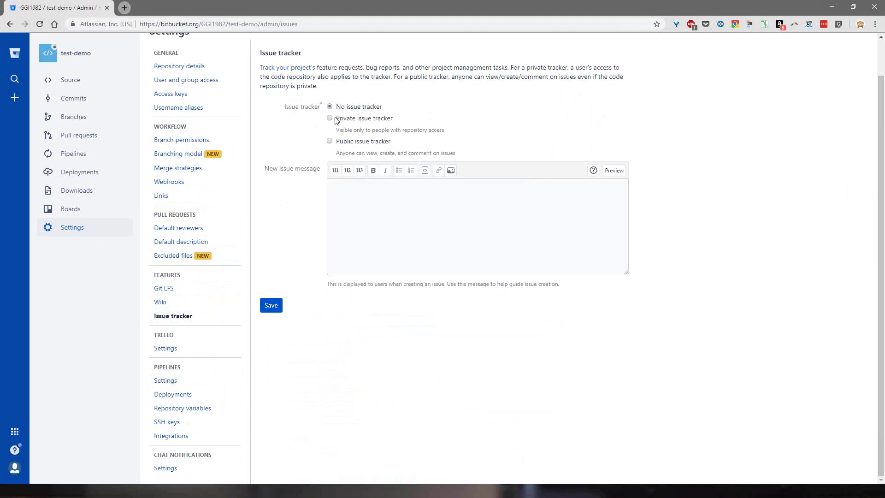
# Enable the private issue tracker for the test-demo repository, save the setting, and open the repository's issues page
pyautogui.click(276, 306)
pyautogui.click(274, 328)
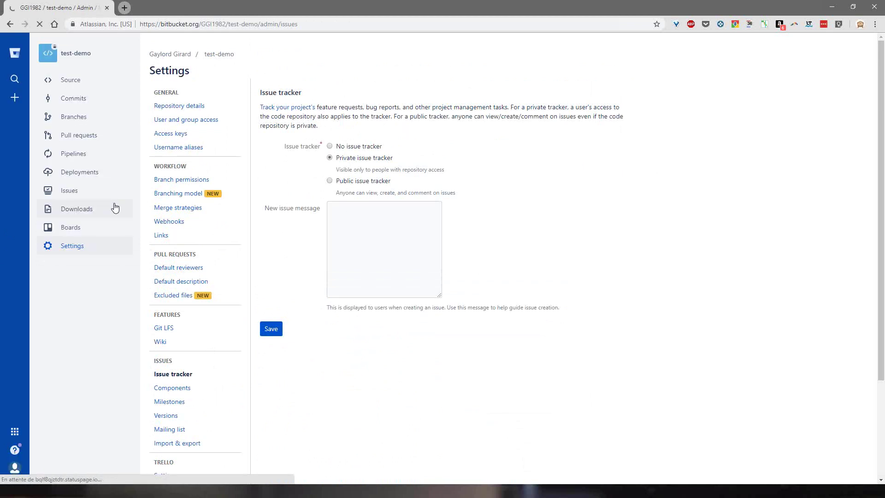
pyautogui.click(104, 194)
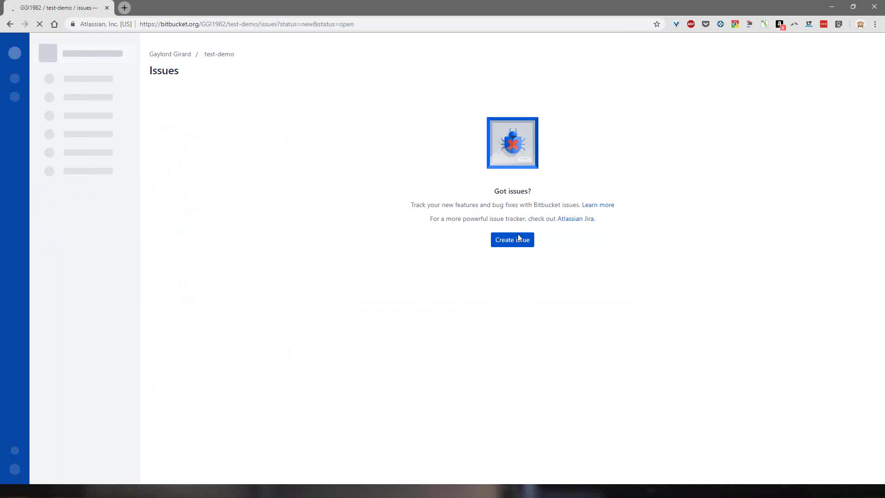
# Create a major-priority bug issue titled "Fix deprecate warning with assectic bundle" and assign it to the repository owner
pyautogui.click(518, 241)
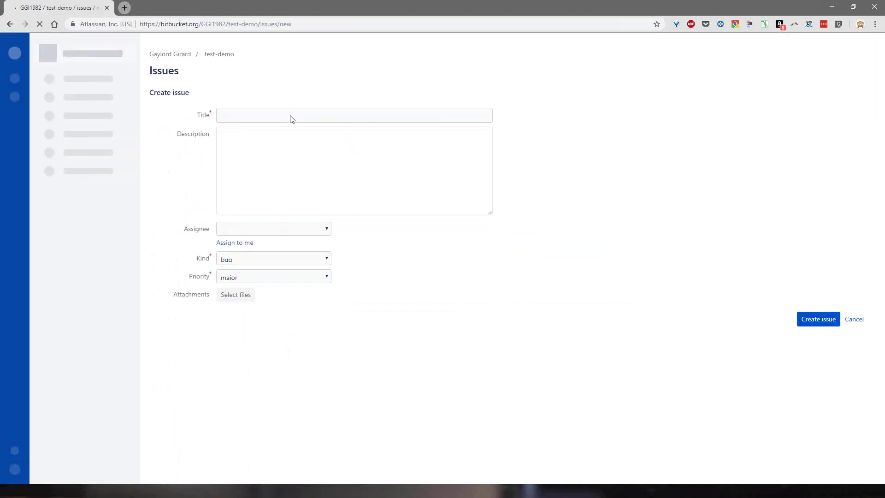
pyautogui.click(290, 115)
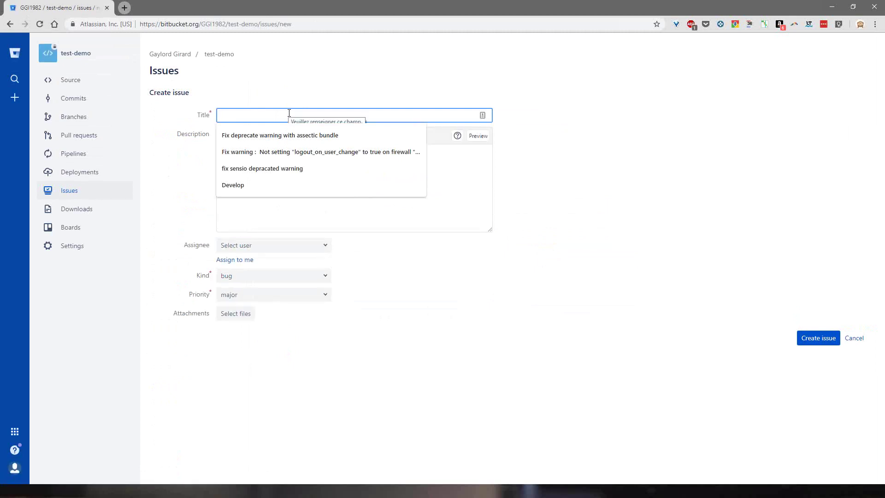
pyautogui.click(292, 137)
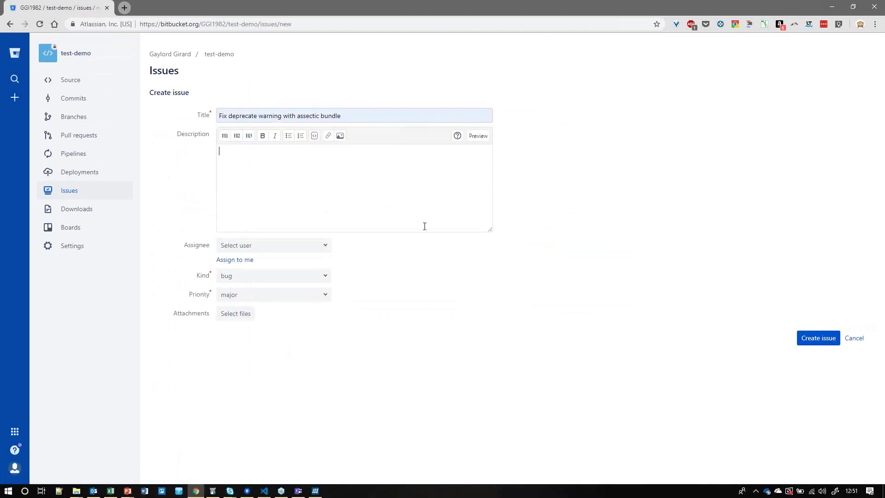
pyautogui.click(329, 245)
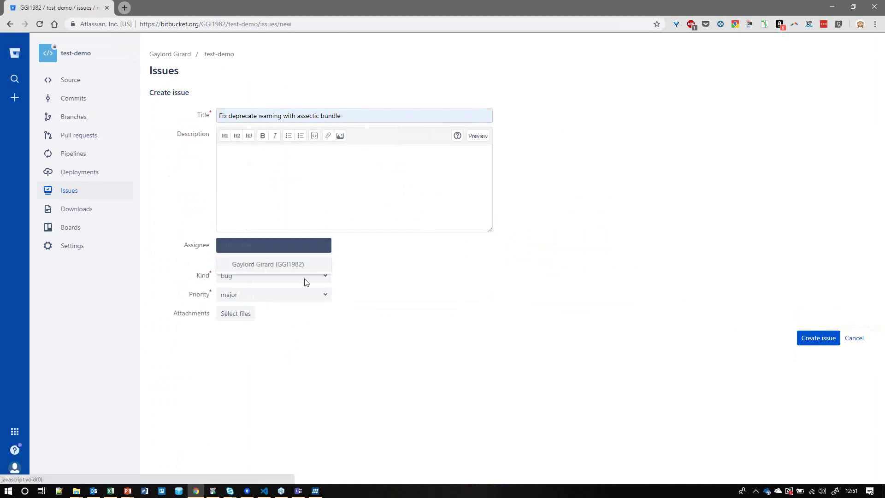
pyautogui.click(255, 267)
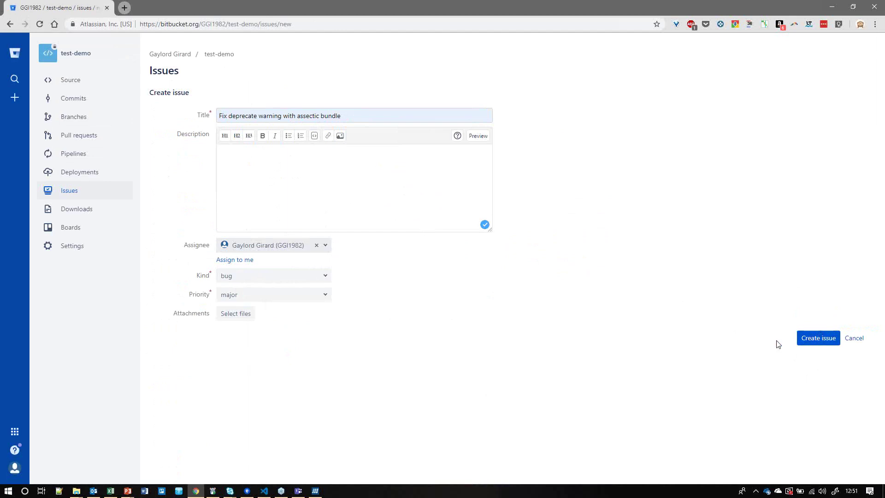
pyautogui.click(808, 344)
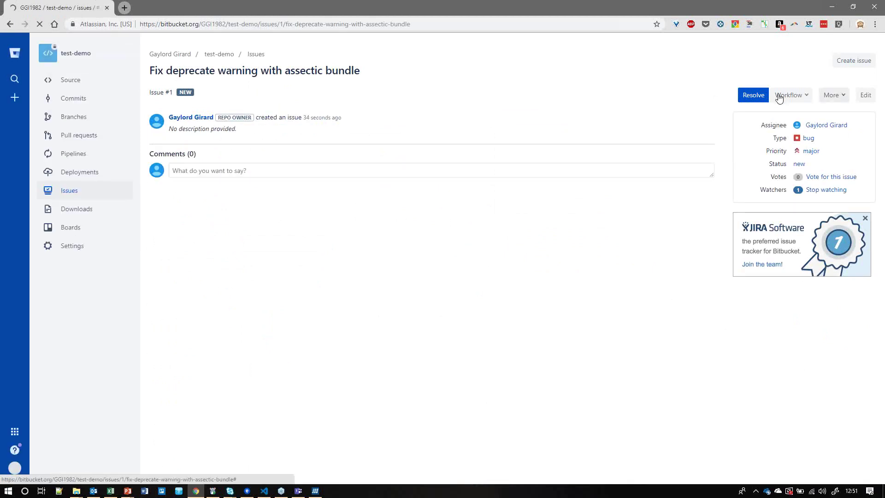
# Post the comment "ok j'ai bien bu je corrige" on the new issue and highlight its issue number
pyautogui.click(210, 173)
pyautogui.write('ok')
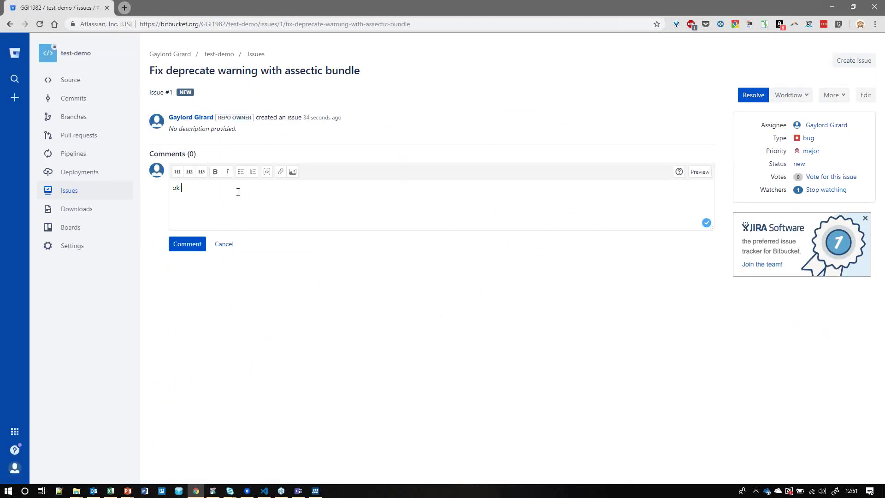
pyautogui.write('bu je corrige')
pyautogui.click(184, 244)
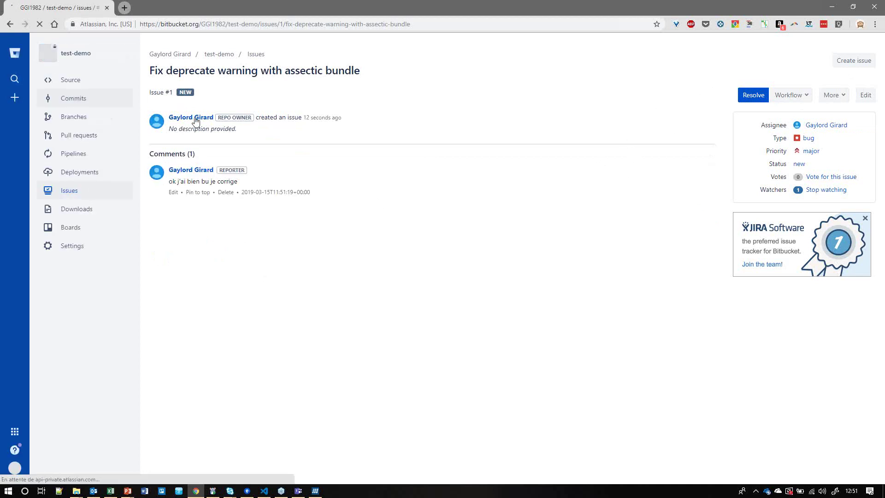
pyautogui.moveTo(156, 94); pyautogui.dragTo(174, 93)
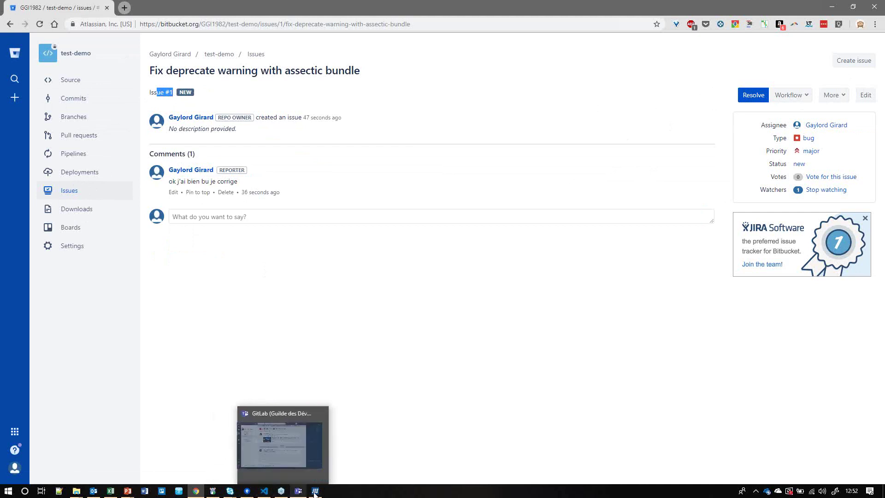
# Switch to Visual Studio Code, change the write-host text on line 70 of Démo.ps1 to 'ok c est mieux comme ça', and save
pyautogui.click(265, 492)
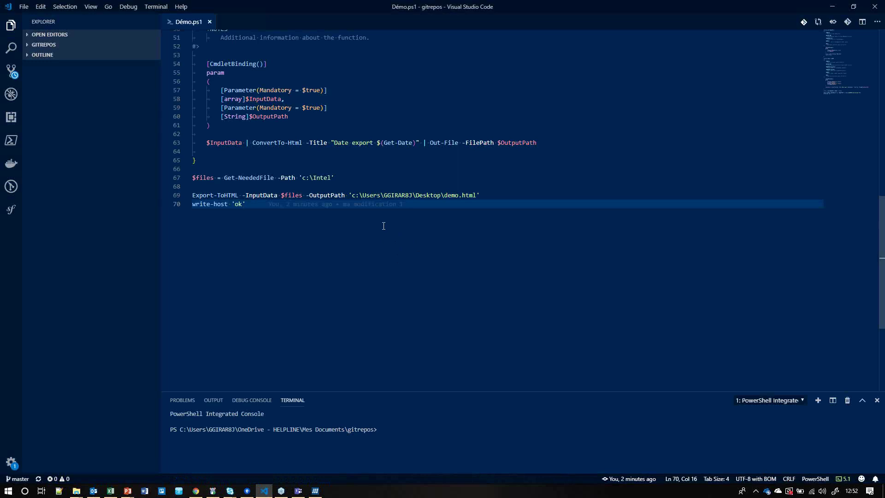
pyautogui.write("c'est mieux comme ça")
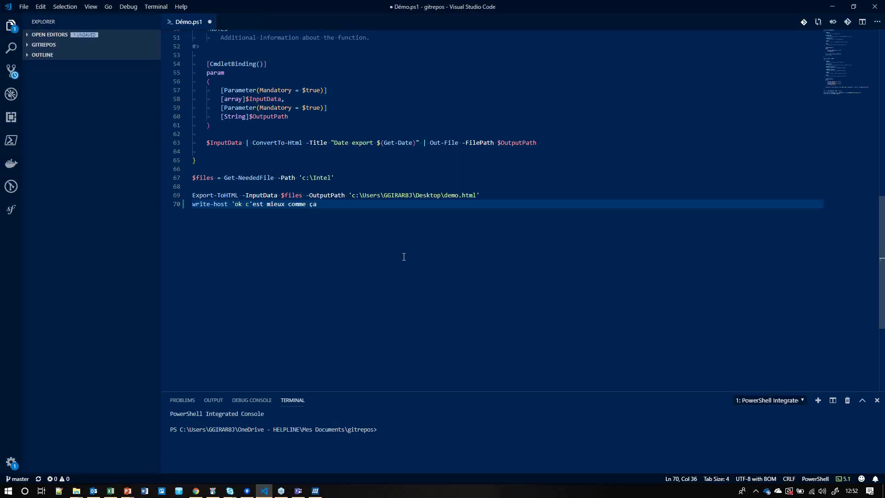
pyautogui.write("'")
pyautogui.hotkey('ctrl', 's')
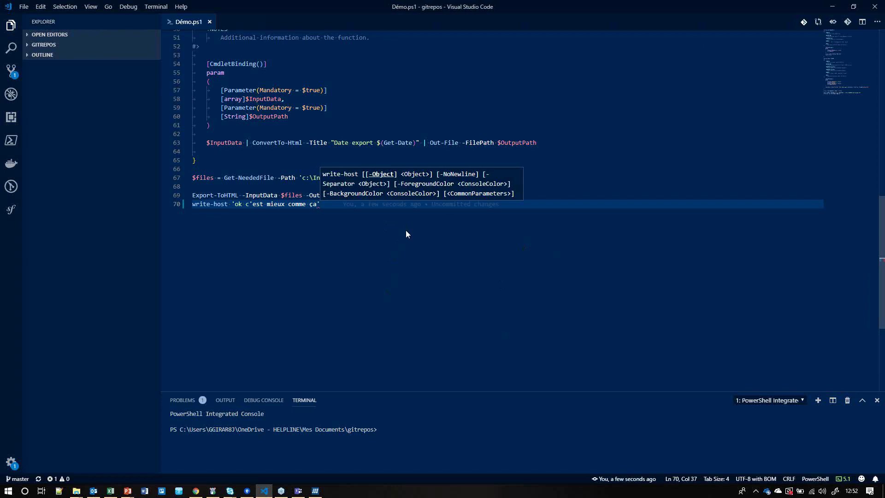
pyautogui.click(251, 204)
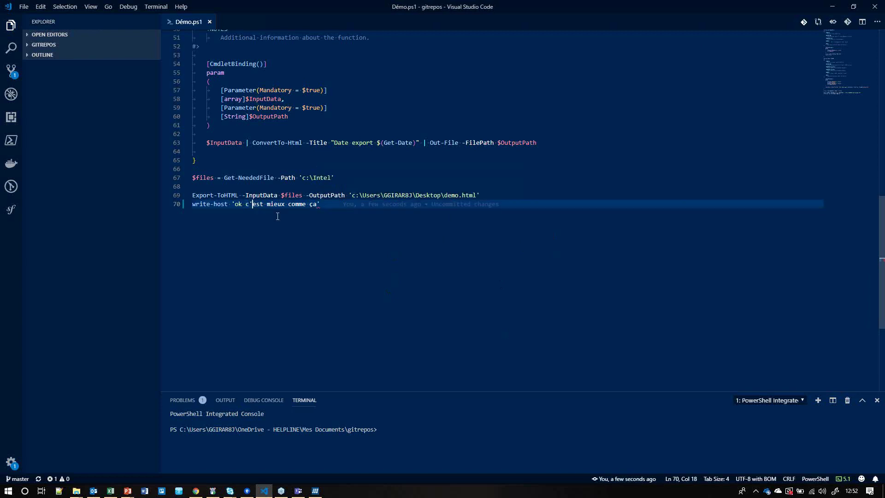
pyautogui.press('BackSpace')
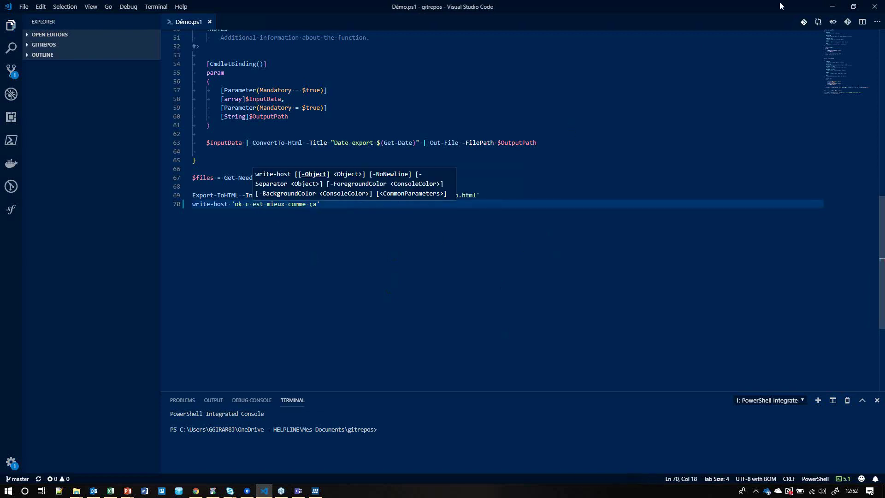
pyautogui.click(834, 7)
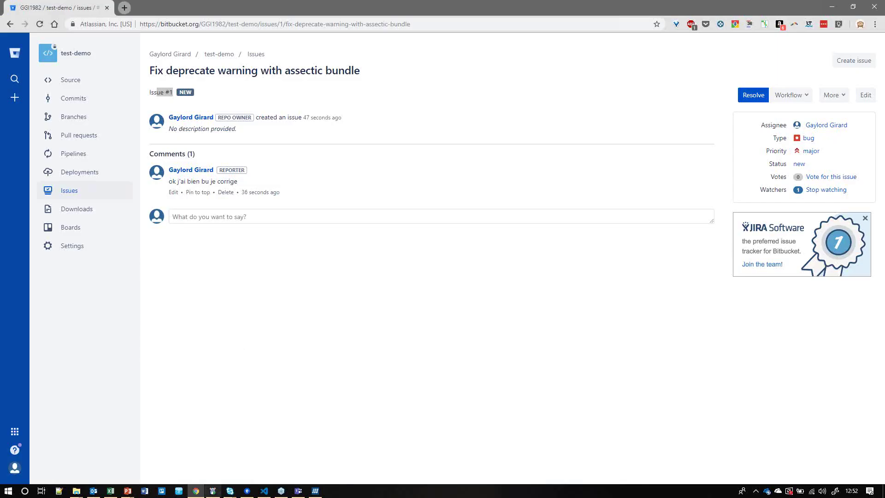
# Switch to Sourcetree, stage Démo.ps1, and commit it with the message "fix issue #1", pushing directly to origin/master
pyautogui.click(247, 490)
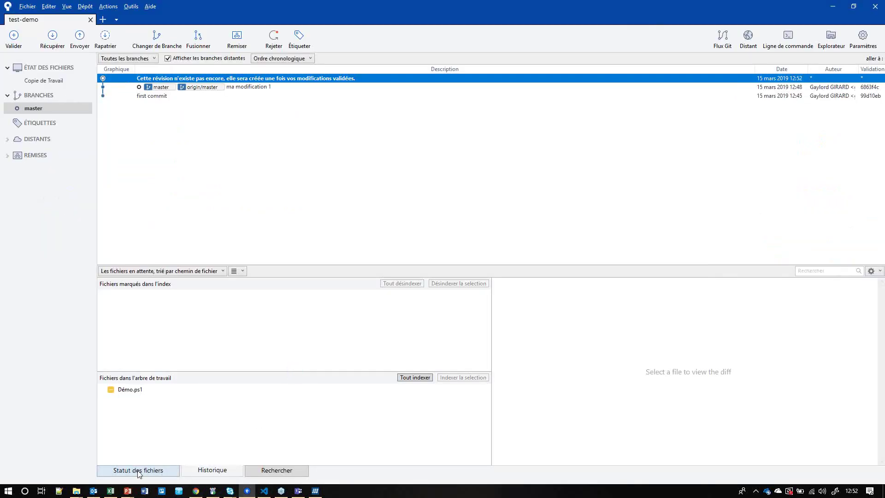
pyautogui.click(140, 471)
pyautogui.click(138, 256)
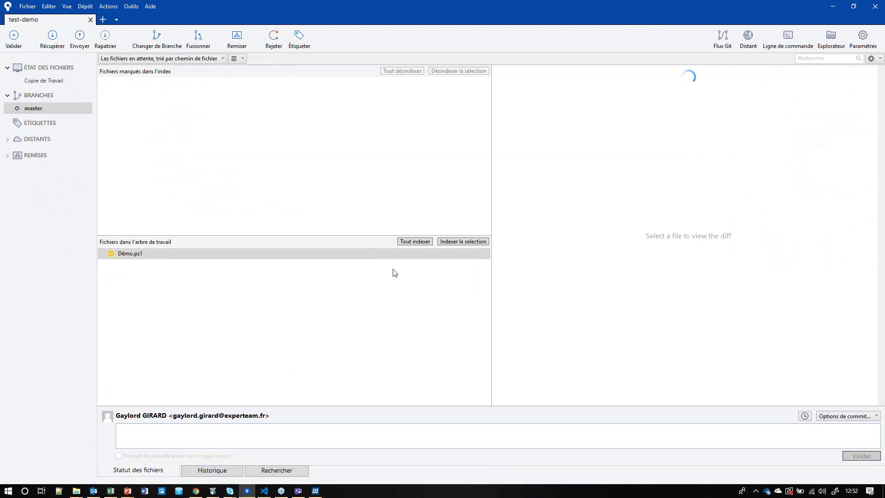
pyautogui.click(334, 432)
pyautogui.write('fix issue #1')
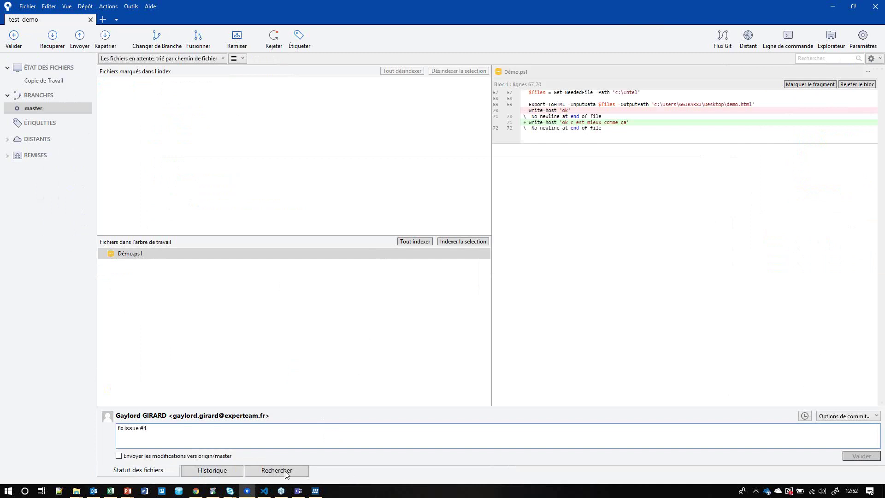
pyautogui.click(190, 456)
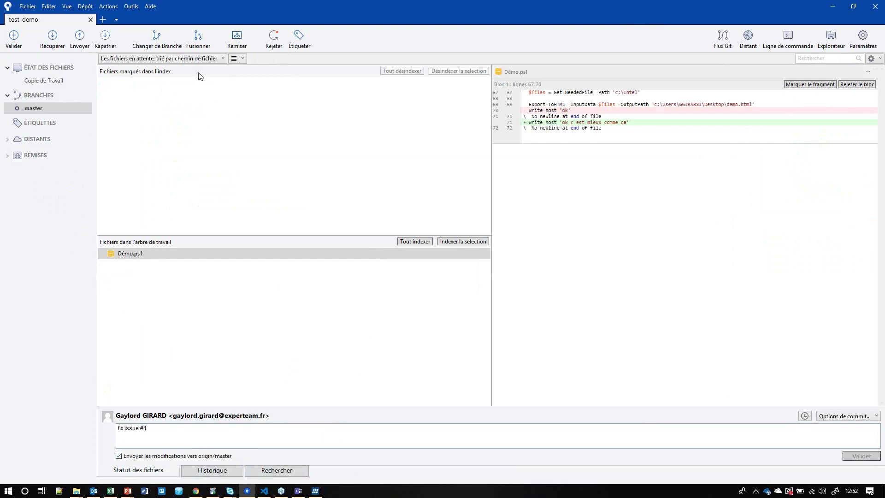
pyautogui.click(416, 243)
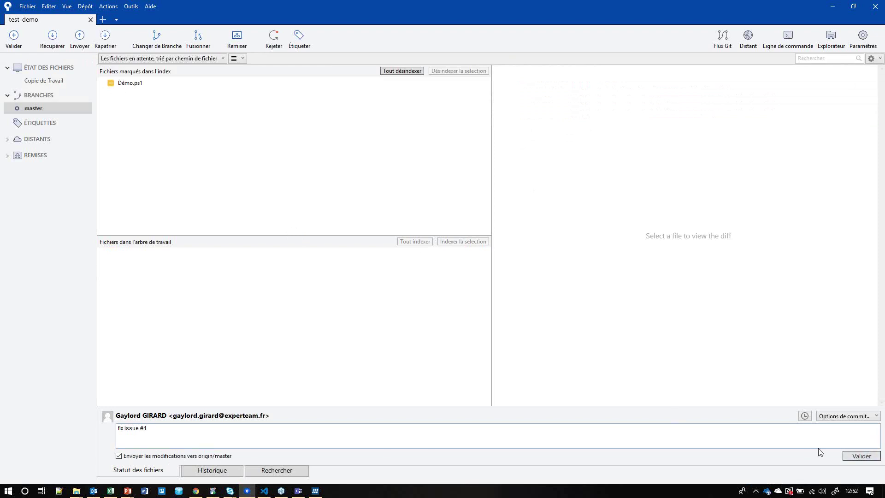
pyautogui.click(859, 457)
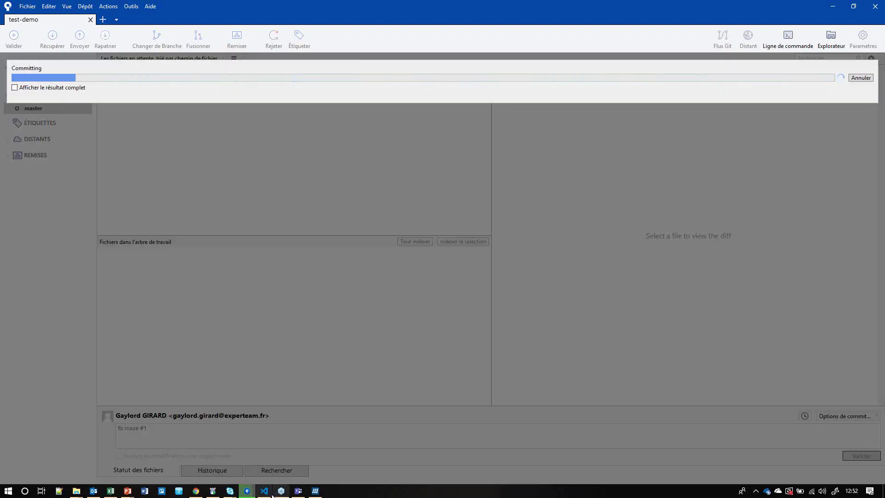
# Check the open issues list on Bitbucket in Chrome, close the finished commit report in Sourcetree, and reload the list
pyautogui.click(202, 493)
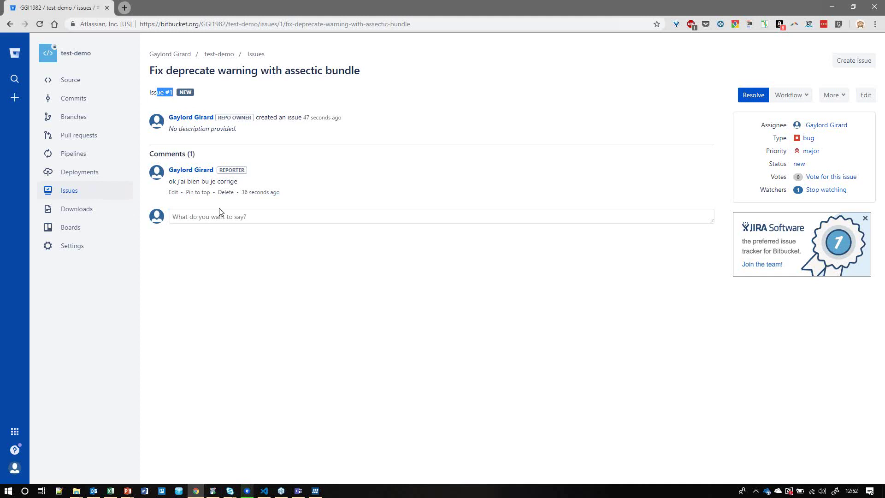
pyautogui.click(73, 196)
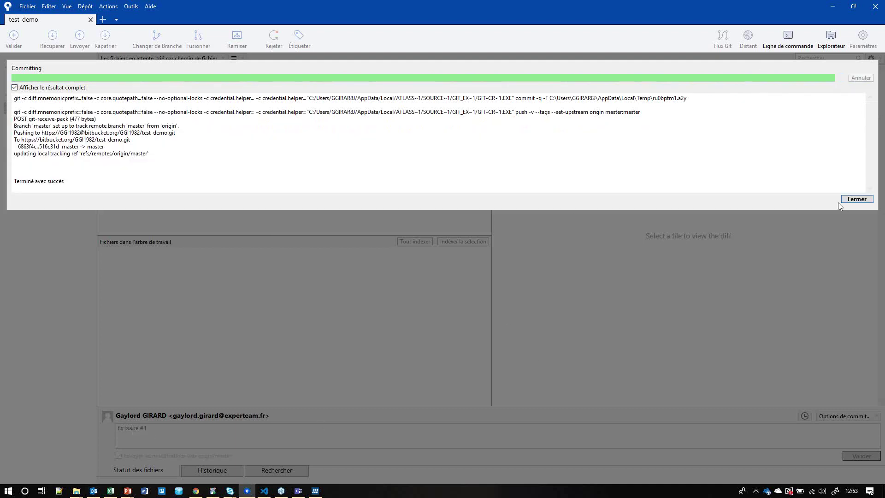
pyautogui.click(858, 199)
pyautogui.hotkey('alt', 'Tab')
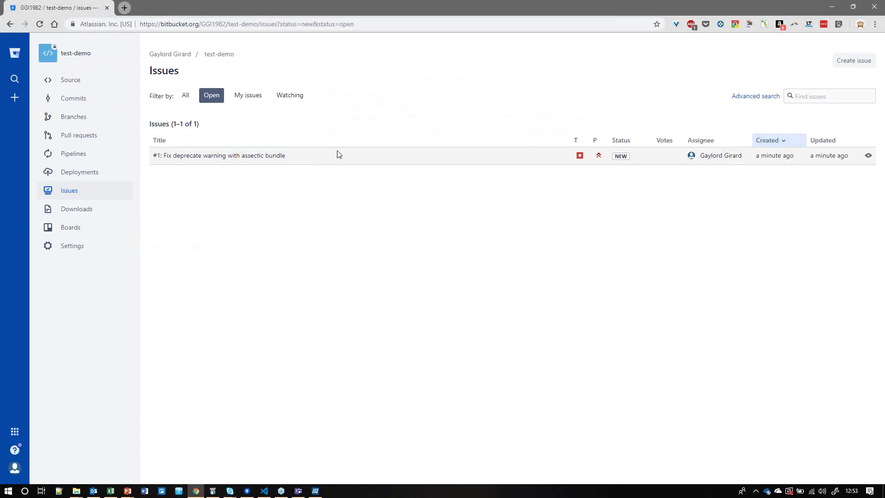
pyautogui.click(56, 194)
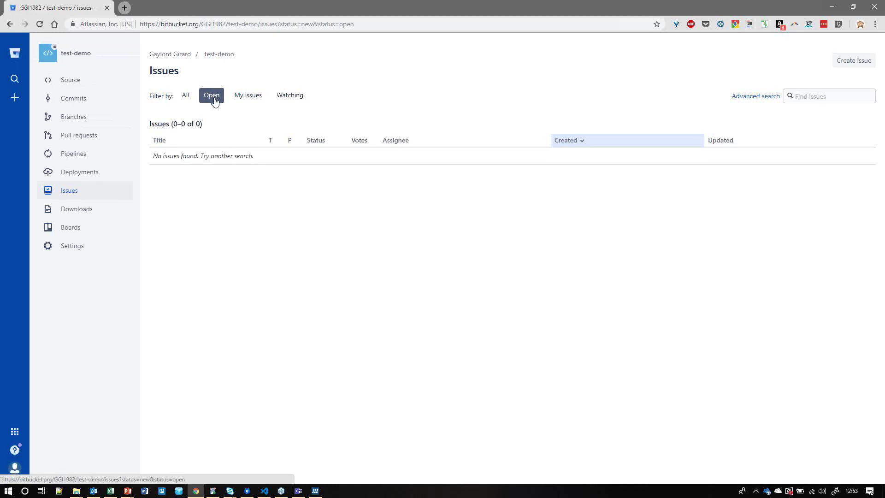
# List all issues, open "Fix deprecate warning with assectic bundle", and view the commit linked in its comments
pyautogui.click(188, 95)
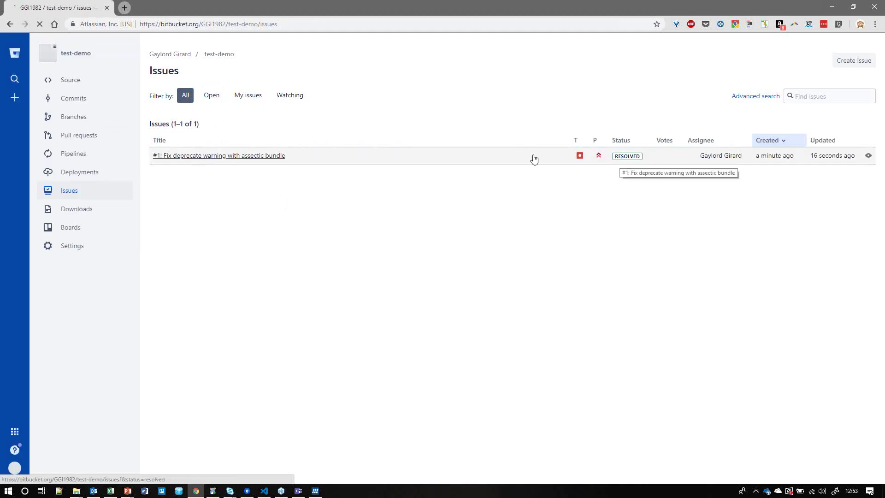
pyautogui.click(302, 157)
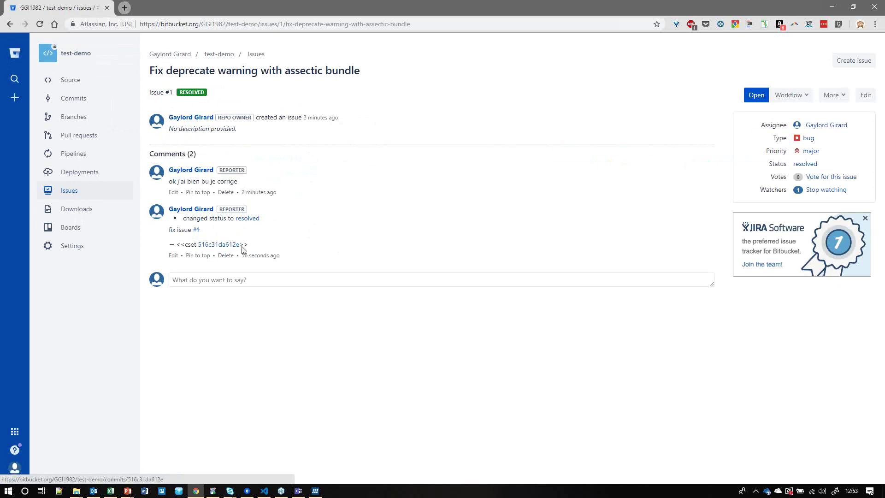
pyautogui.click(220, 245)
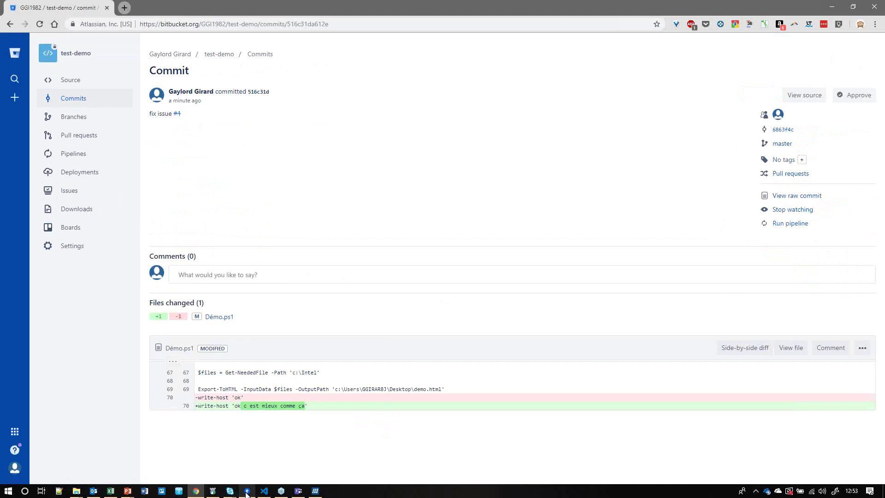
# Switch to the Bitbucket presentation's slide show in PowerPoint, and return to the commit page in Chrome
pyautogui.moveTo(128, 492)
pyautogui.click(174, 461)
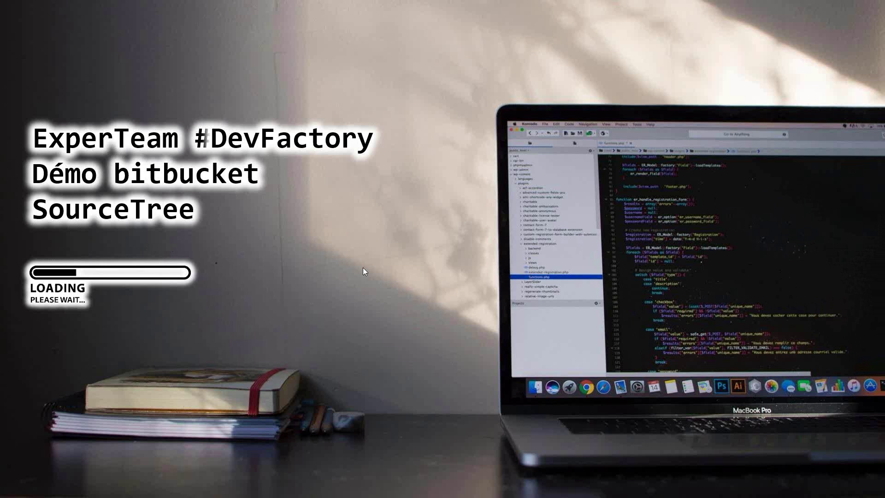
pyautogui.hotkey('alt', 'Tab')
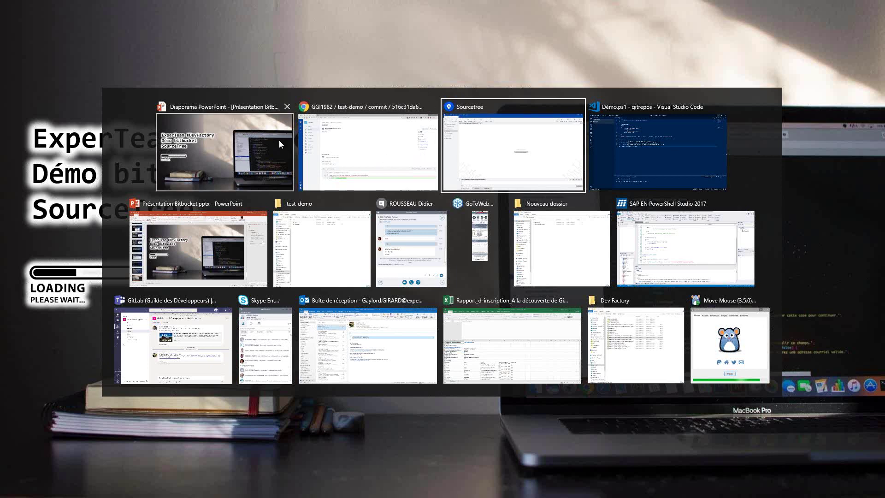
pyautogui.click(341, 148)
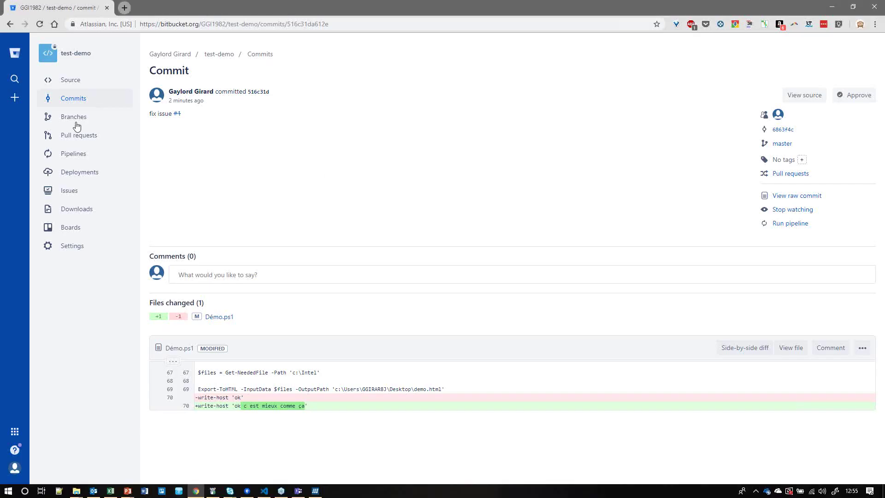
# Open the test-demo source page and view the Sourcetree website linked from it
pyautogui.click(90, 86)
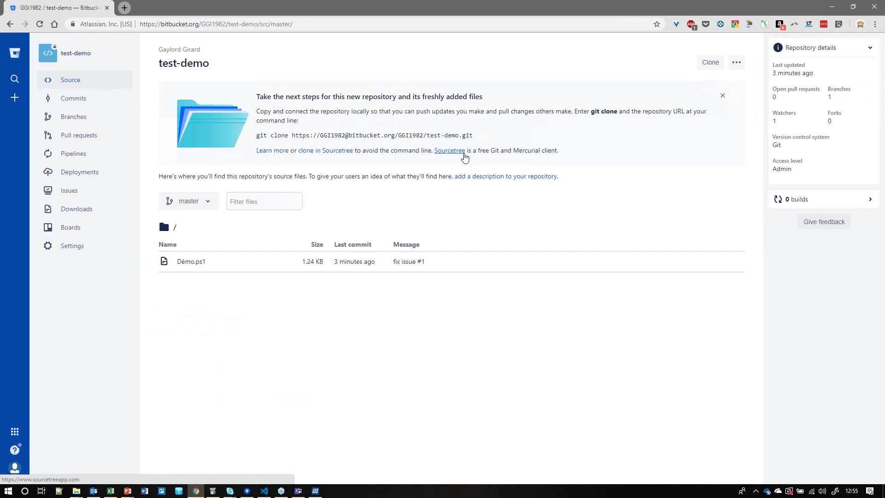
pyautogui.click(449, 151)
pyautogui.click(184, 6)
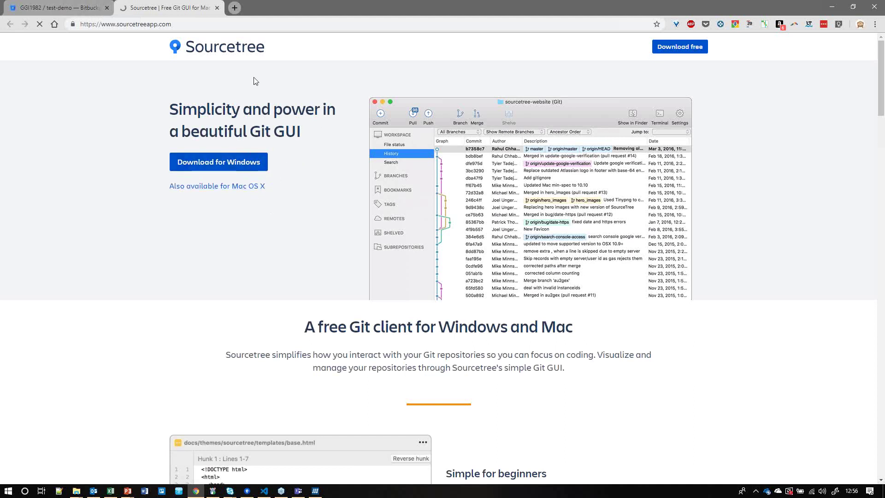
# Return to the test-demo page, switch to Visual Studio Code, and show the source control view
pyautogui.hotkey('ctrl', 'shift', 'Tab')
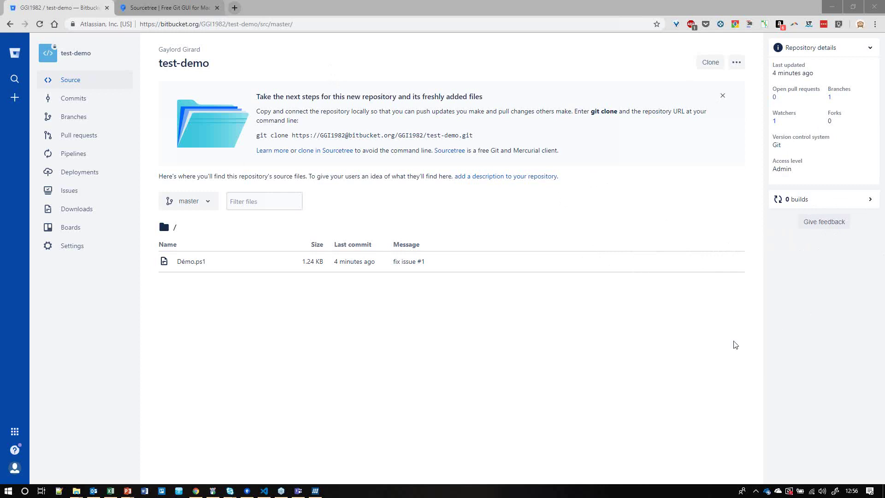
pyautogui.click(263, 491)
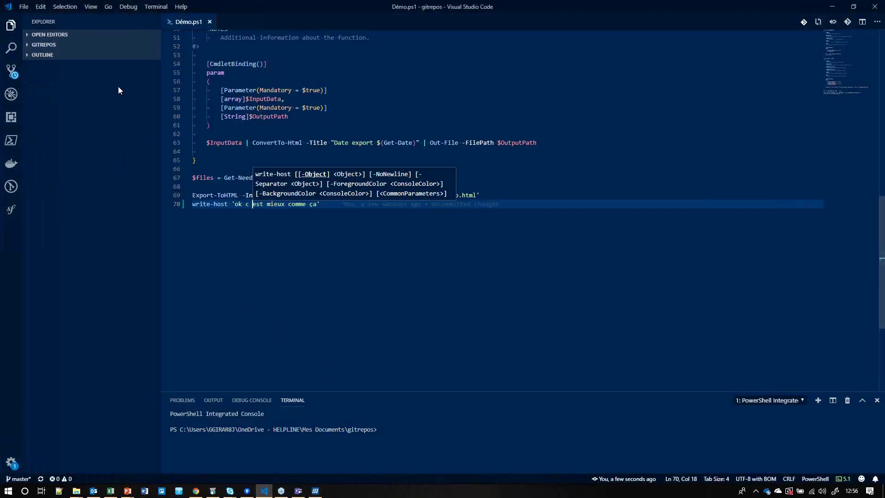
pyautogui.click(11, 71)
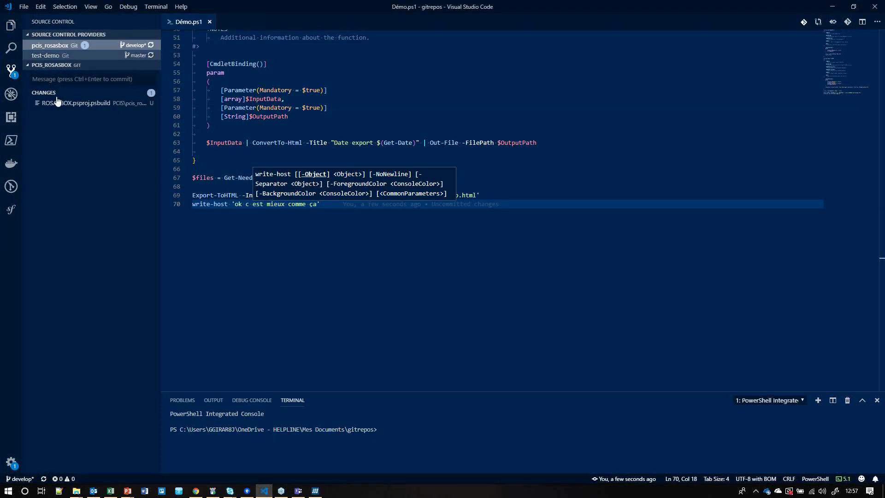
# Append the line $test = 'ok' after the write-host line in Démo.ps1 and save the file
pyautogui.press('End')
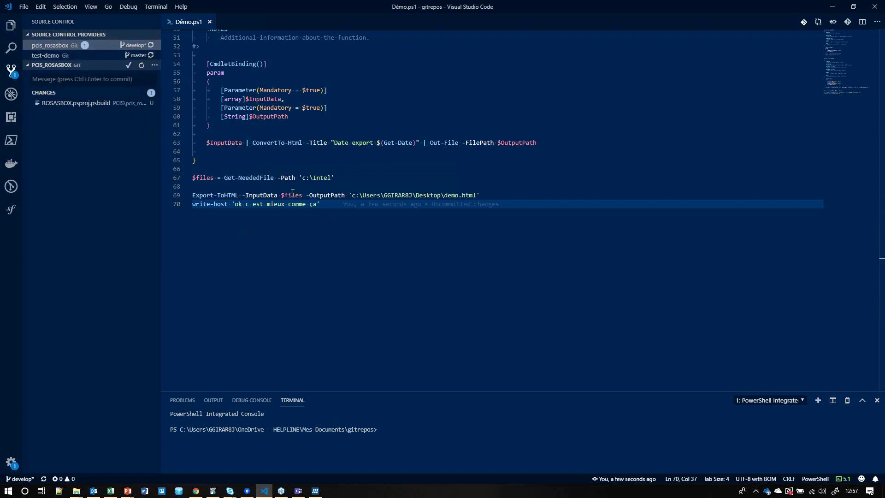
pyautogui.press('Return')
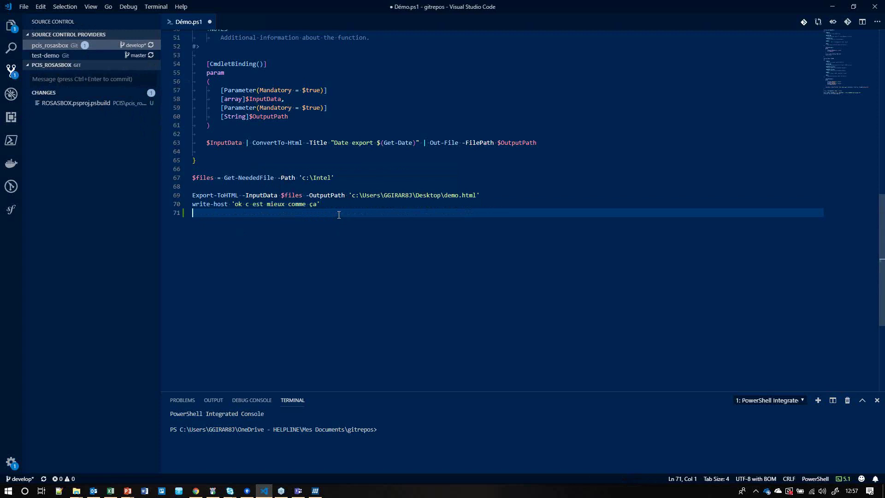
pyautogui.write('$')
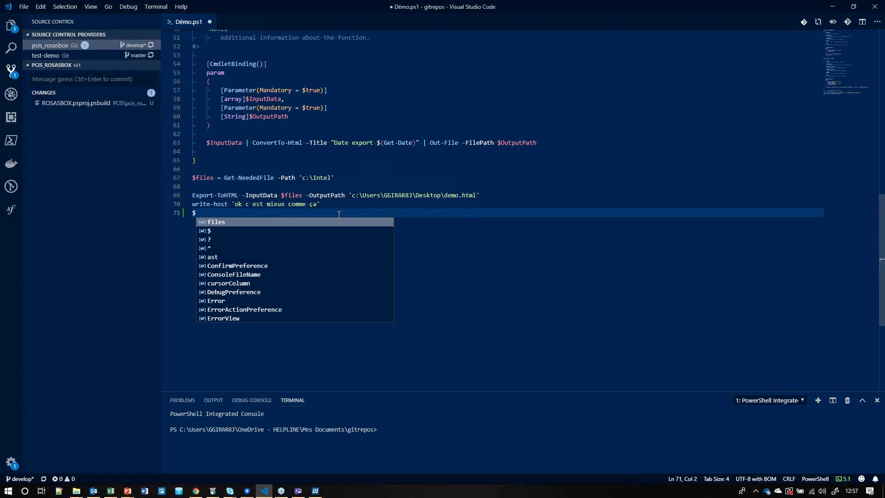
pyautogui.write("test = '")
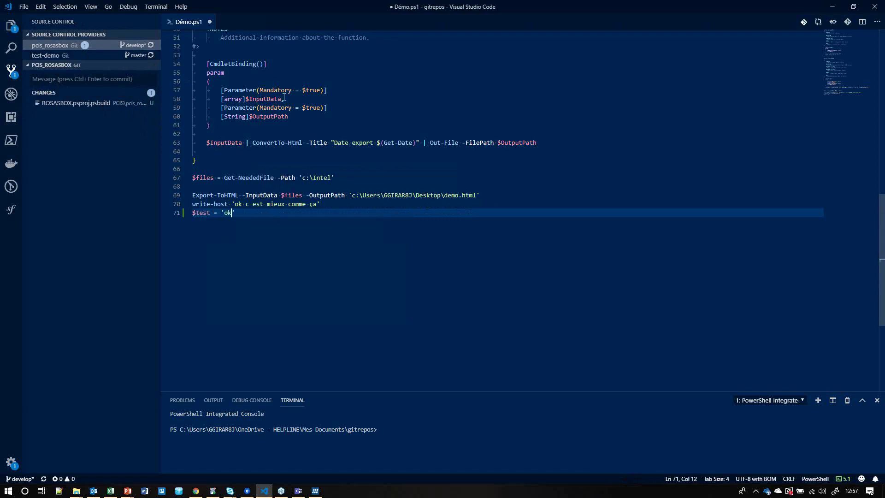
pyautogui.write("ok'")
pyautogui.hotkey('ctrl', 's')
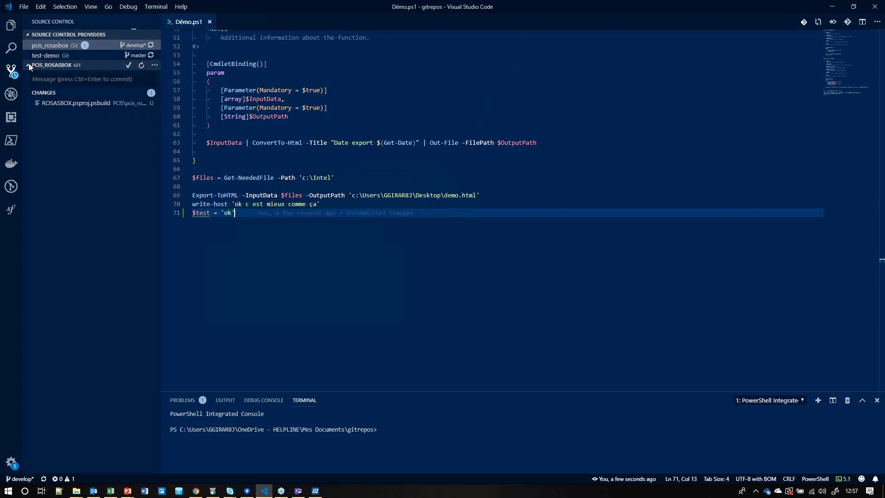
# Select the test-demo repository, check the reported code problems, and stage the modified Démo.ps1
pyautogui.click(49, 56)
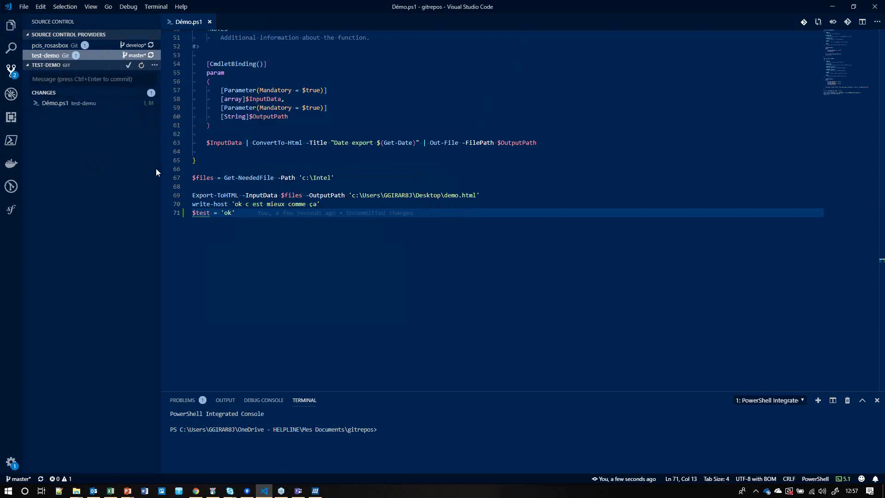
pyautogui.click(183, 400)
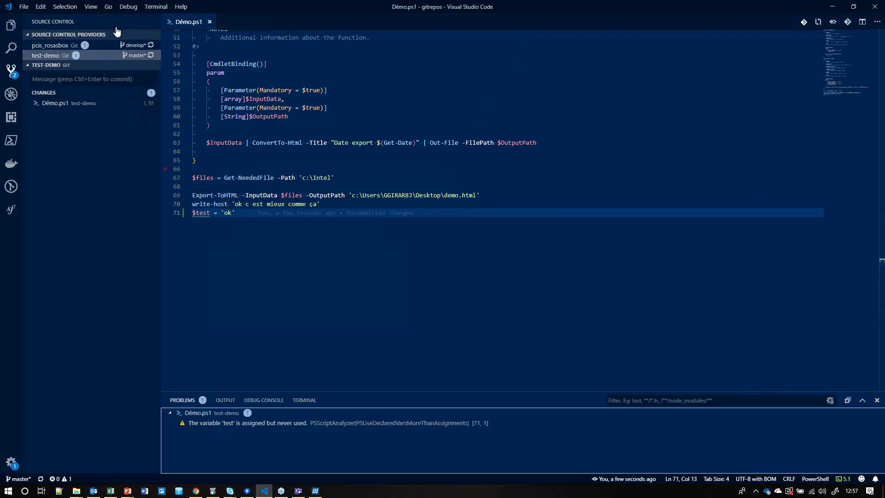
pyautogui.moveTo(126, 104)
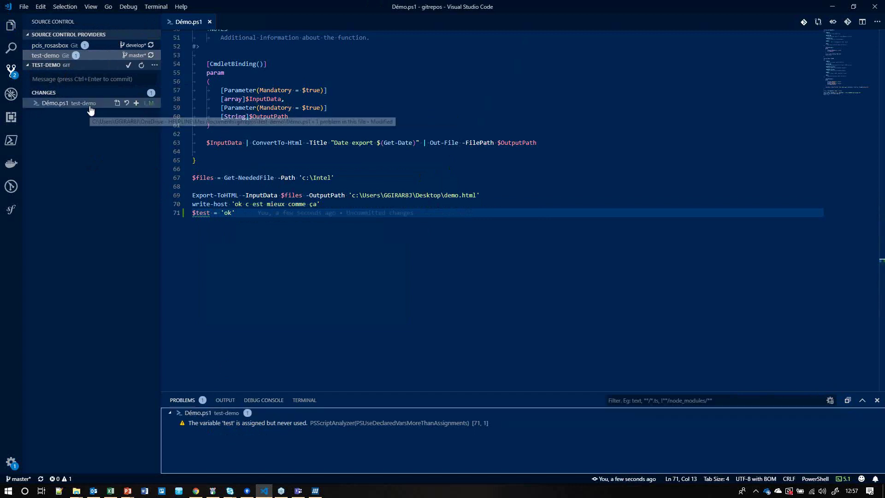
pyautogui.click(137, 103)
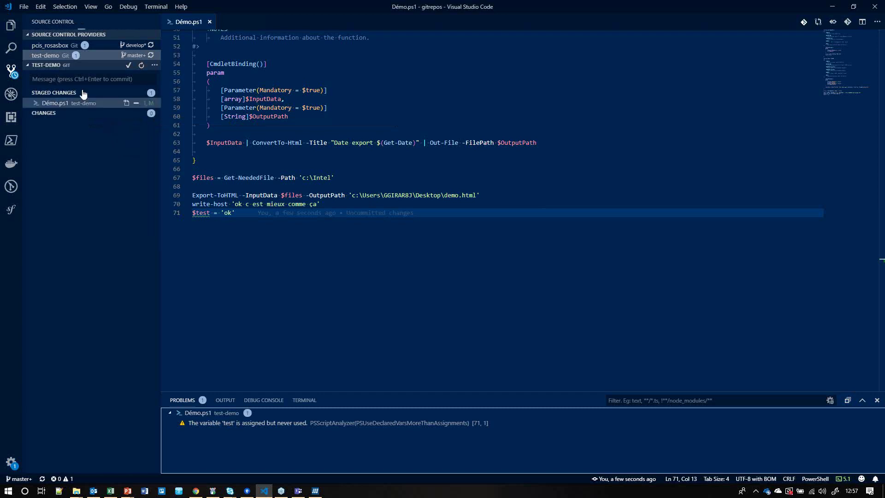
# Commit the staged change with the message "test visual code"
pyautogui.click(74, 81)
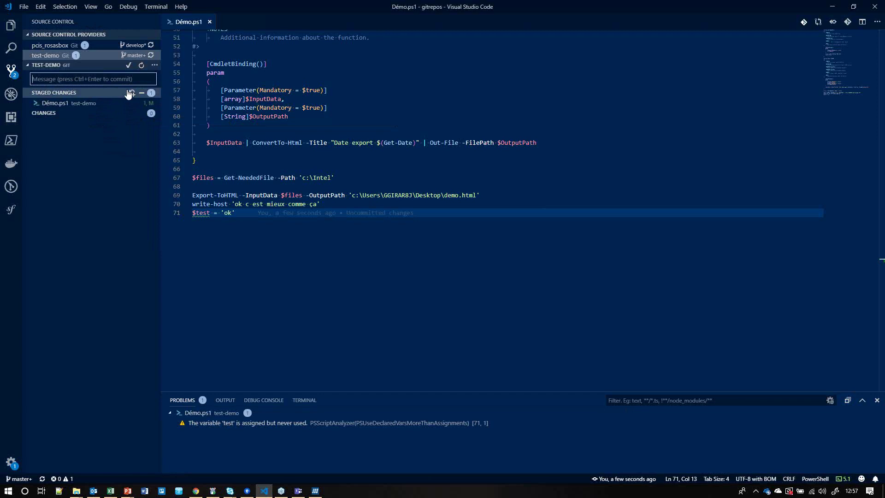
pyautogui.write('test visual code')
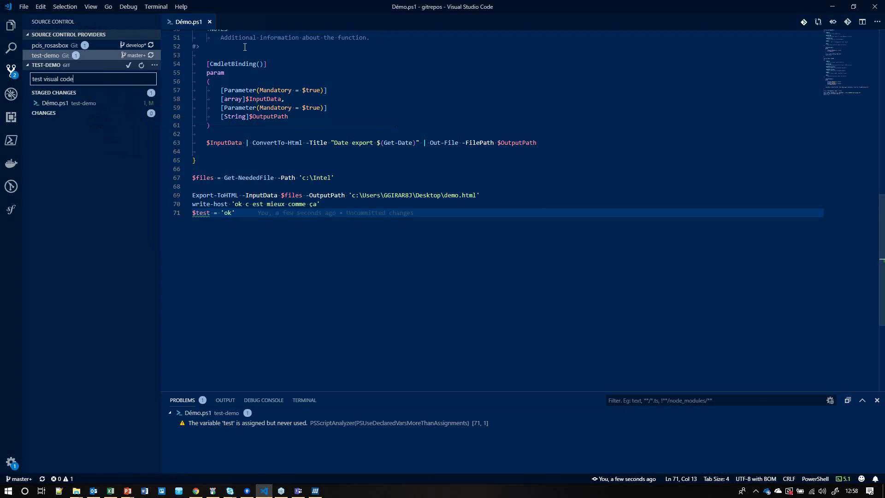
pyautogui.click(129, 65)
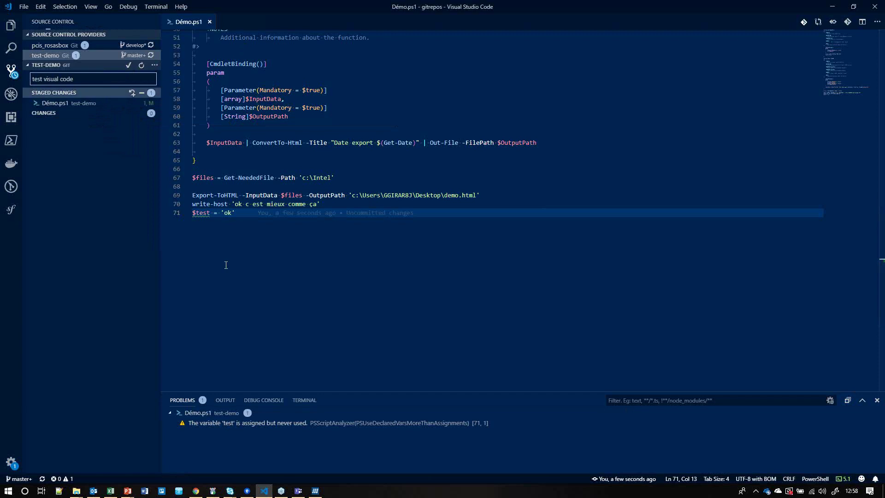
# Check the test-demo commits list on Bitbucket in Chrome, comparing it with the repository state in Visual Studio Code
pyautogui.click(196, 491)
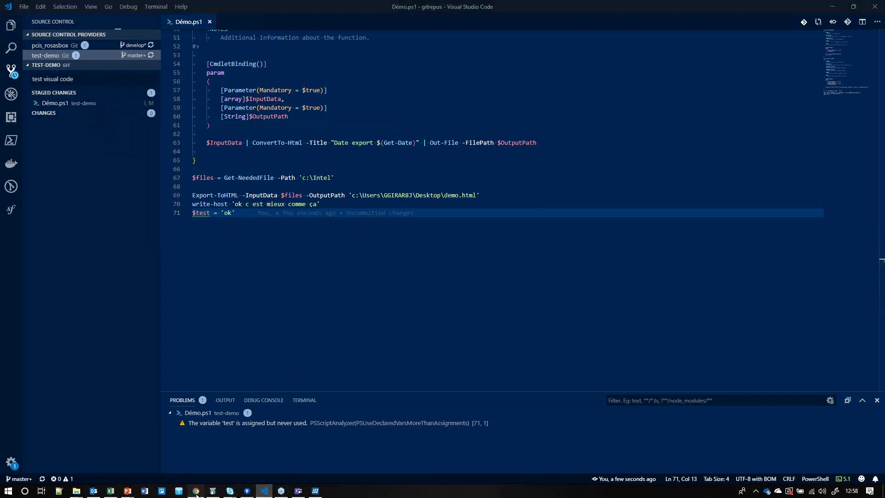
pyautogui.click(74, 82)
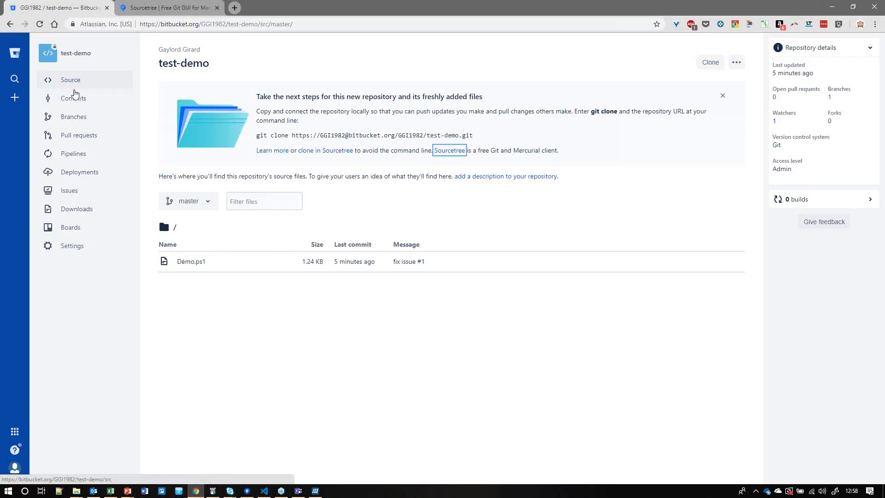
pyautogui.click(99, 105)
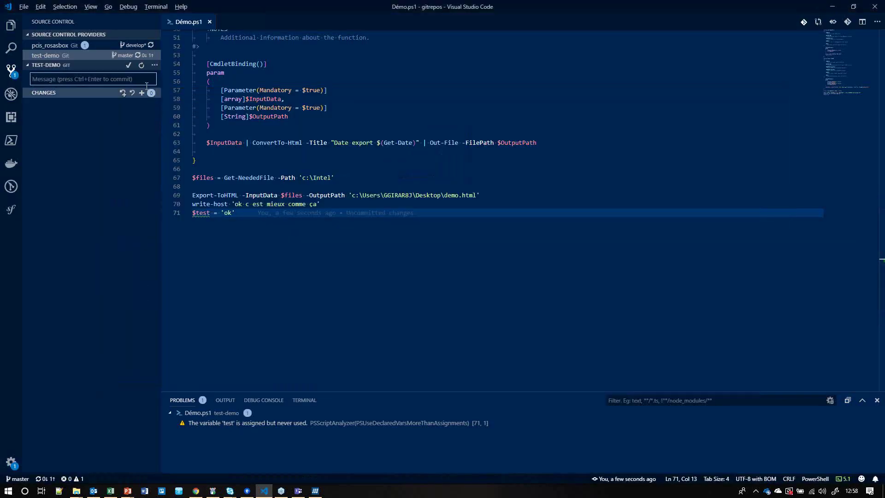
pyautogui.hotkey('alt', 'Tab')
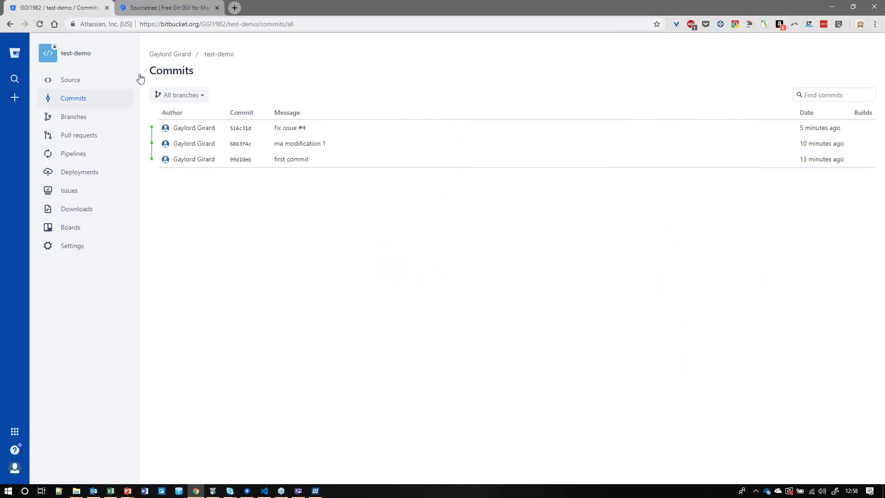
# Return to Visual Studio Code and push the test-demo commit to the remote repository
pyautogui.hotkey('alt', 'Tab')
pyautogui.click(101, 56)
pyautogui.click(56, 67)
pyautogui.click(130, 66)
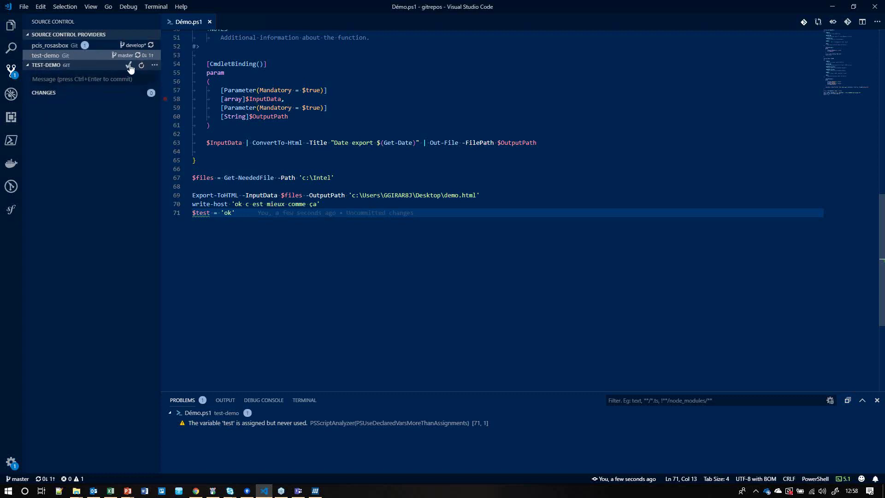
pyautogui.click(155, 66)
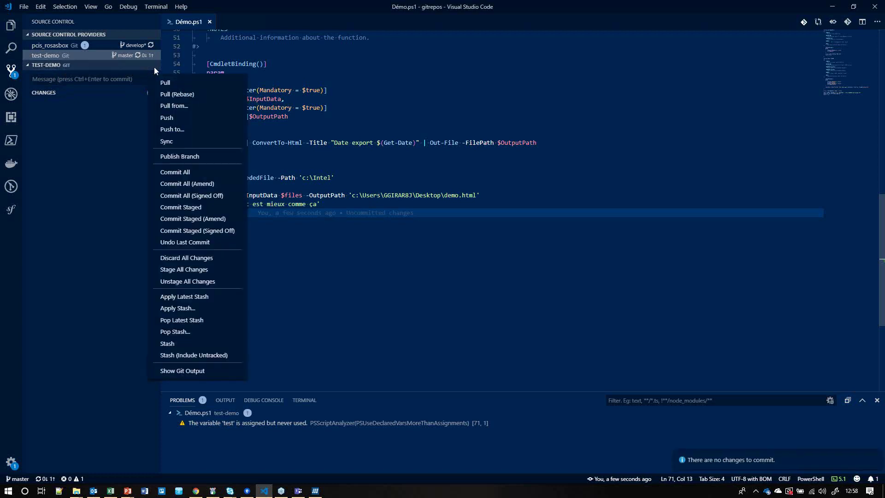
pyautogui.click(186, 119)
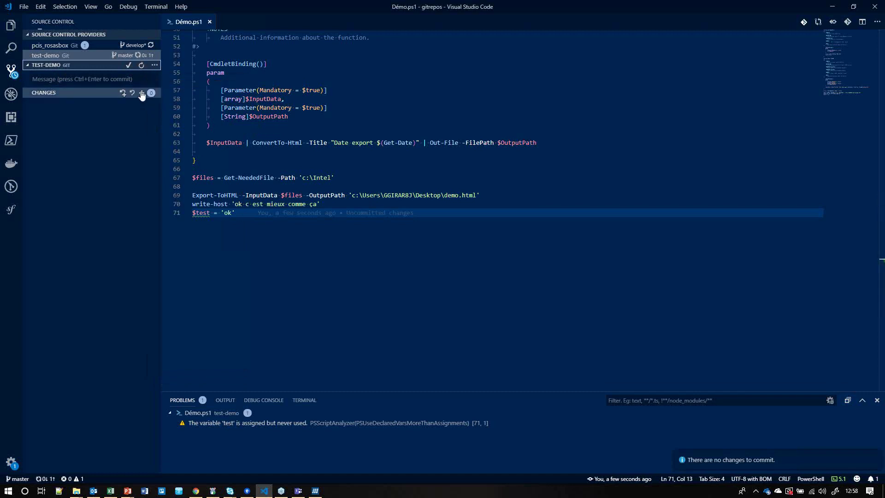
# Reload the Bitbucket commits list in Chrome and view the changes in the "test visual code" commit
pyautogui.hotkey('alt', 'Tab')
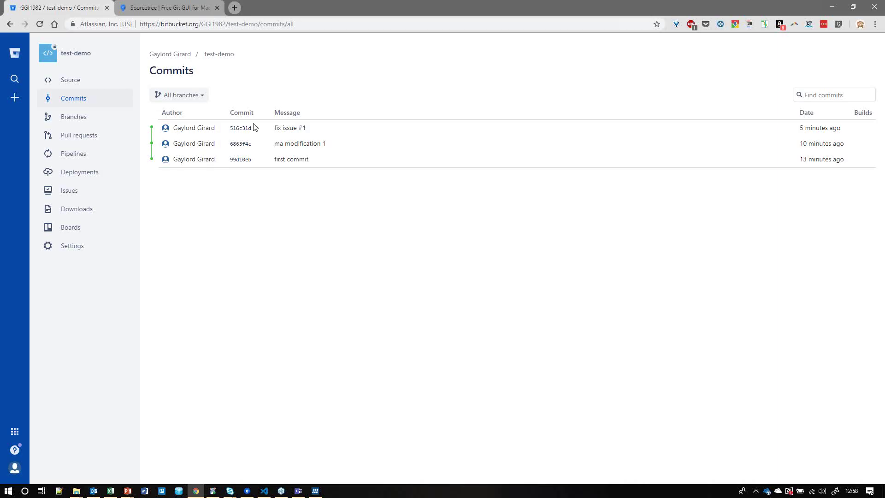
pyautogui.click(40, 25)
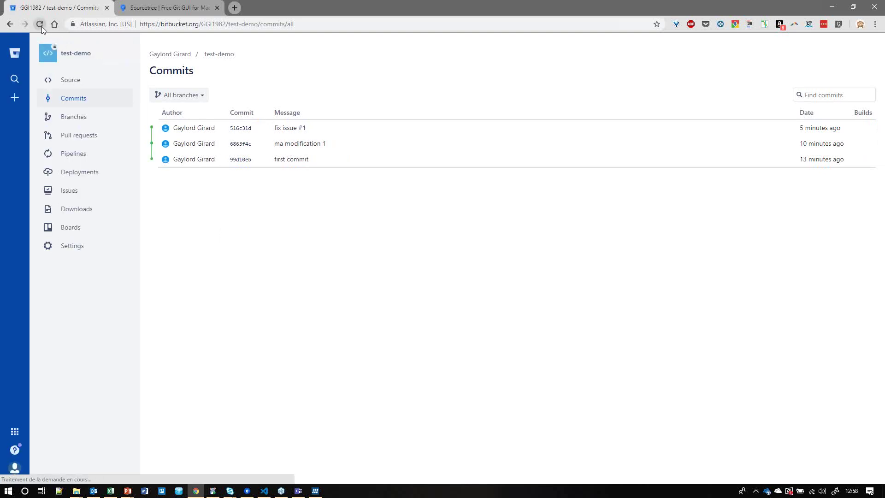
pyautogui.click(40, 25)
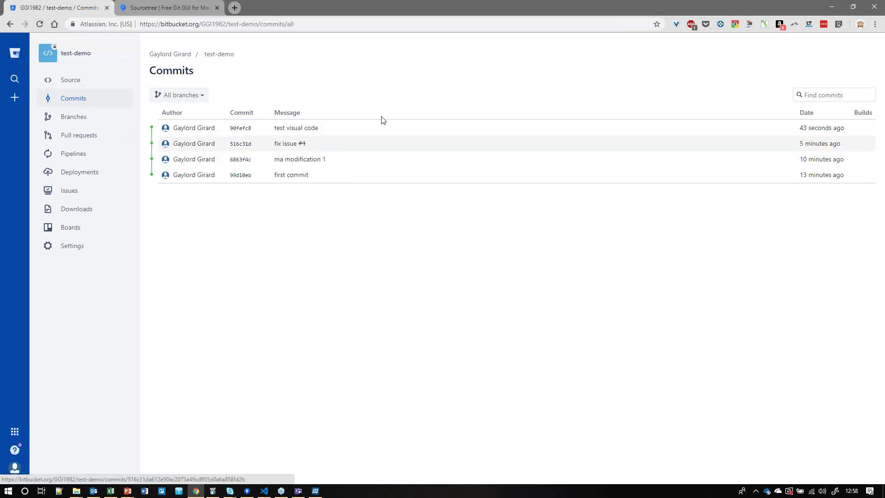
pyautogui.moveTo(277, 128); pyautogui.dragTo(347, 123)
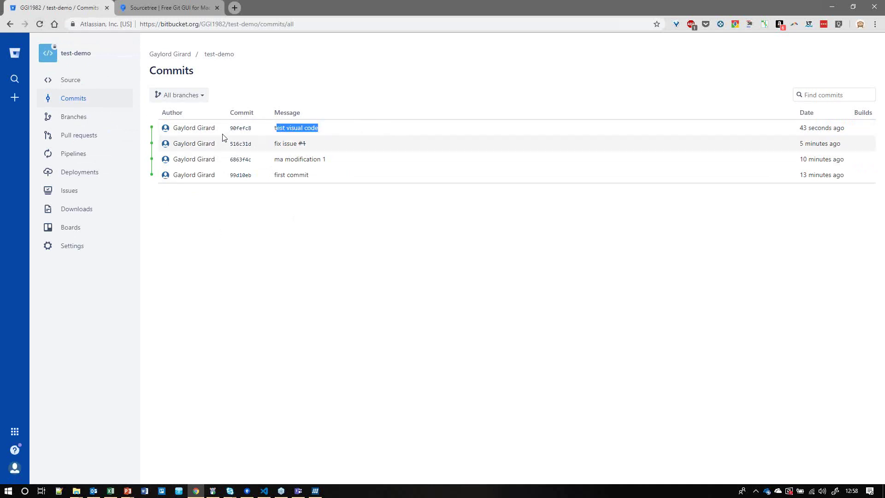
pyautogui.click(247, 129)
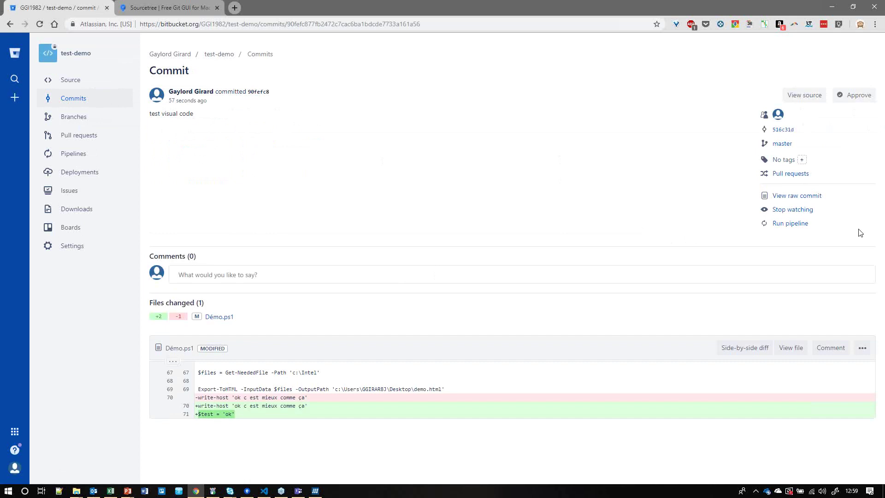
pyautogui.click(882, 239)
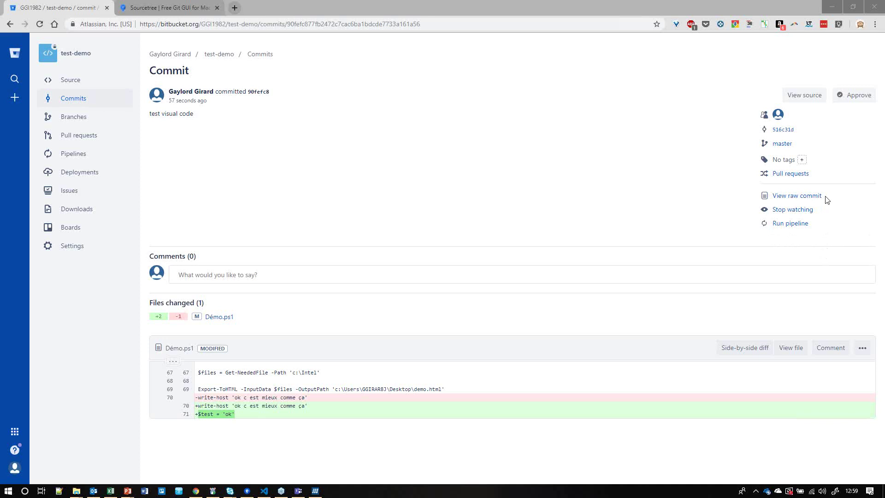
pyautogui.click(78, 339)
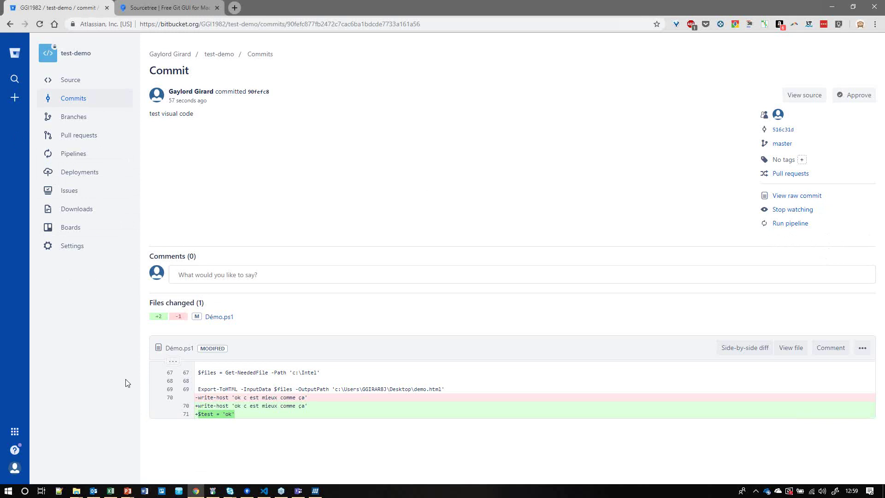
# Create a new Bitbucket team named "mateamDsqdlkjlksqjdlksq"
pyautogui.click(18, 102)
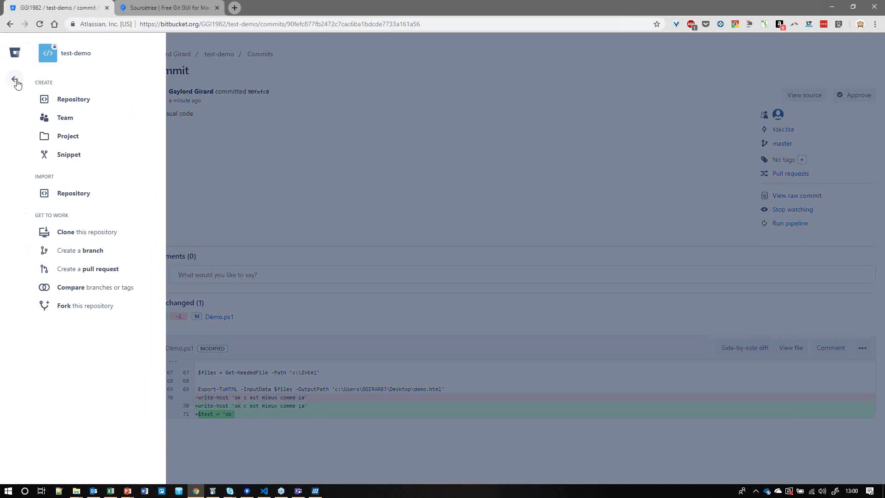
pyautogui.click(70, 122)
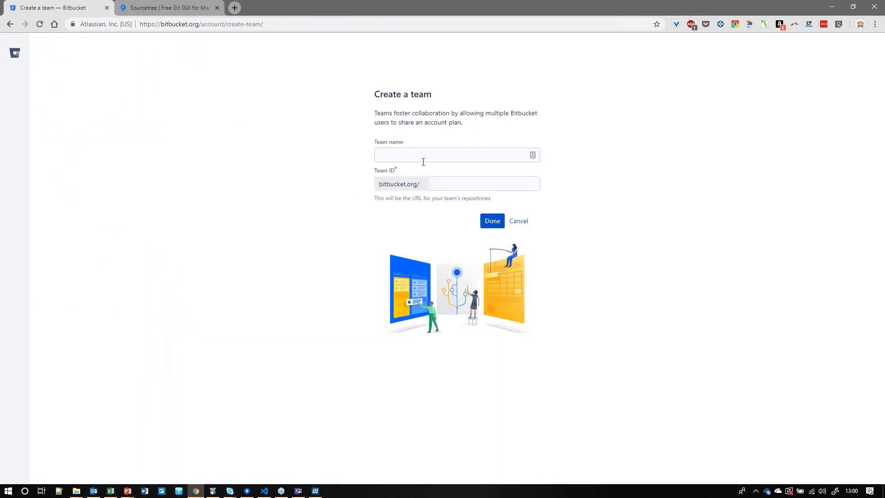
pyautogui.click(424, 161)
pyautogui.write('mateam')
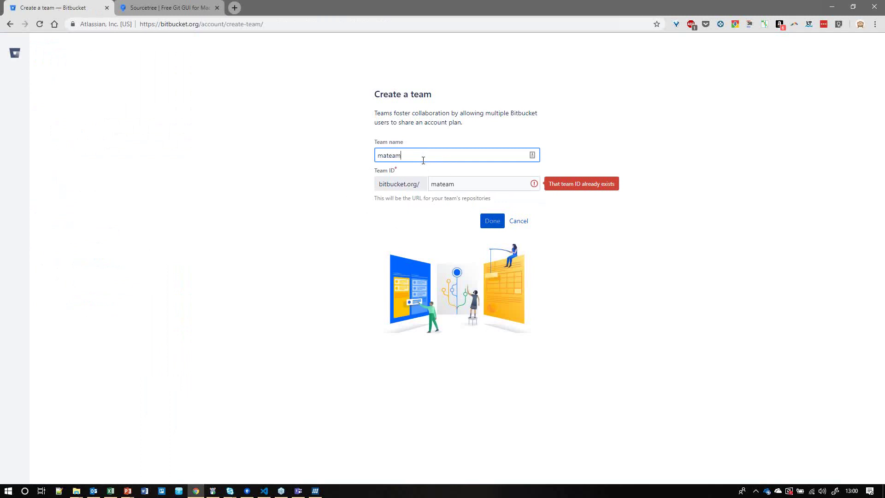
pyautogui.click(507, 184)
pyautogui.click(466, 156)
pyautogui.write('Dsqdlkjlksqjdlksq')
pyautogui.click(491, 222)
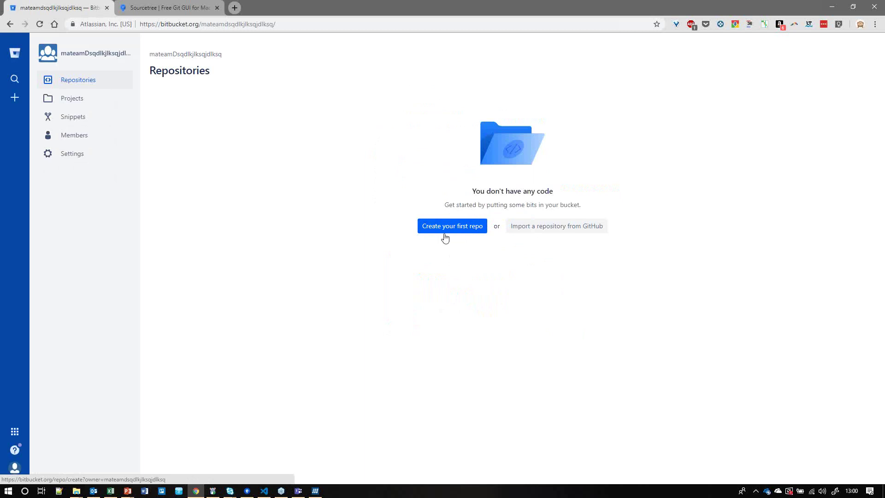
# View the new team's members and show the additional team management options
pyautogui.click(92, 141)
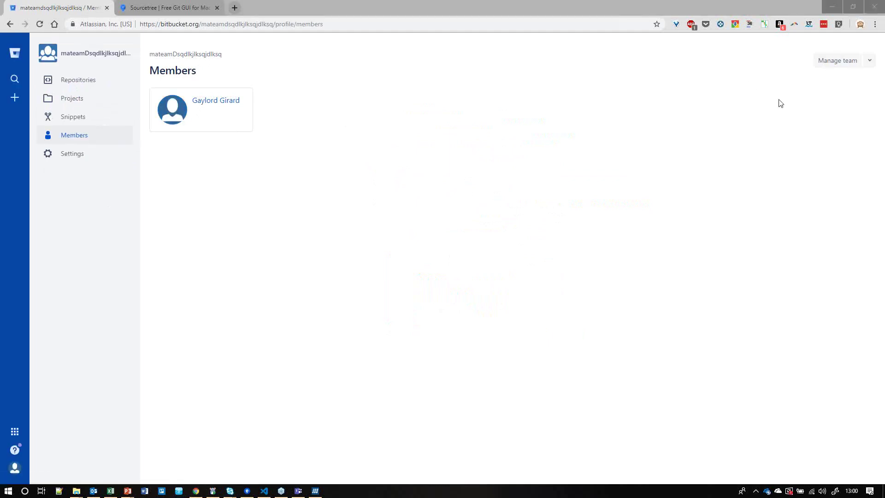
pyautogui.click(871, 62)
pyautogui.click(872, 62)
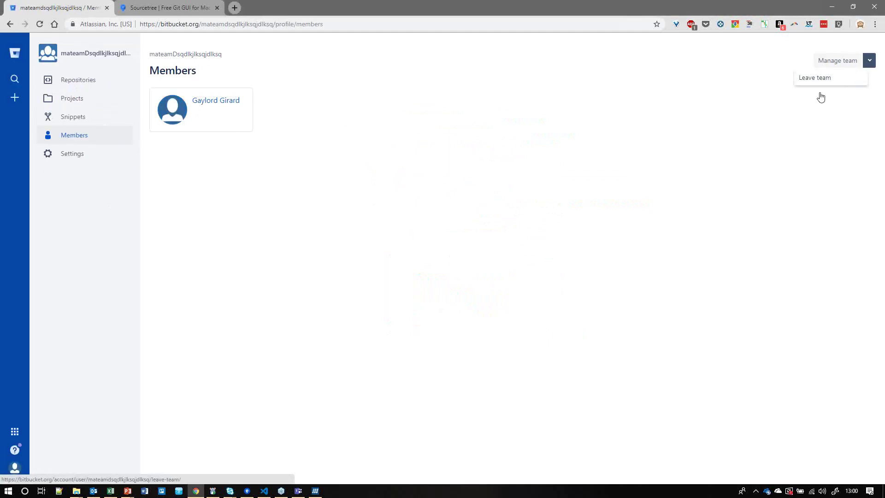
# View the new team's user groups in its management settings and its projects page
pyautogui.click(822, 61)
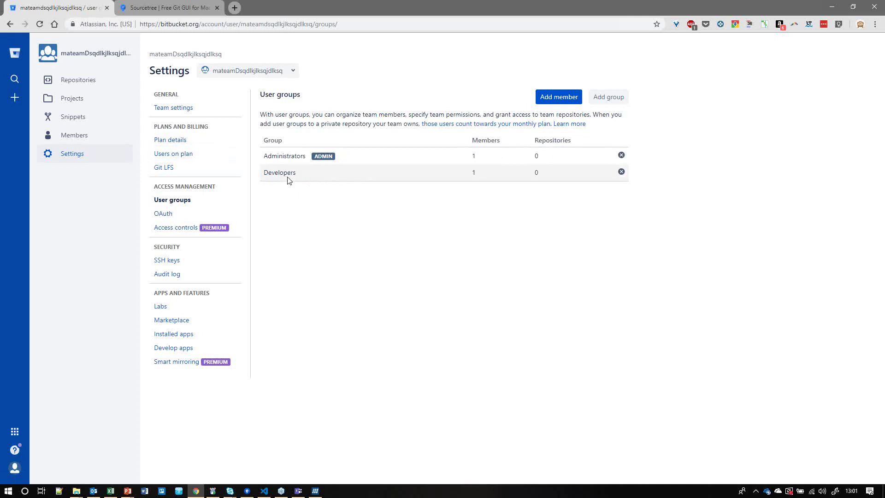
pyautogui.click(74, 100)
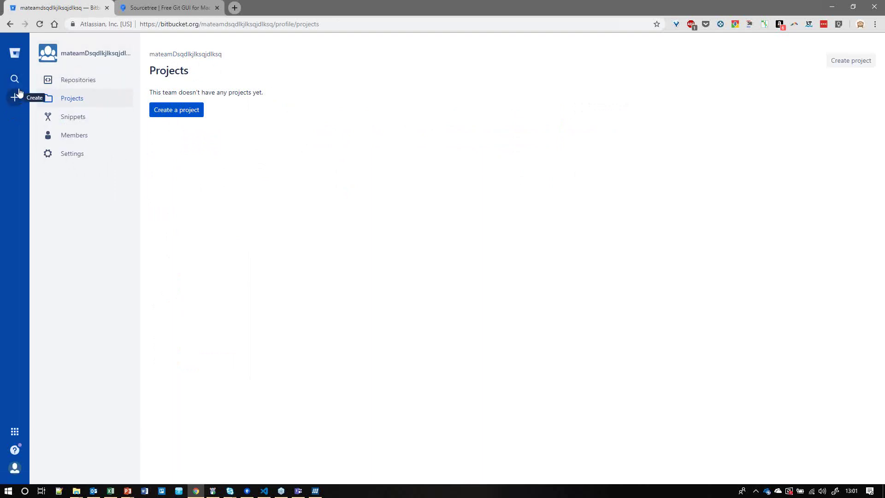
# Return to the Bitbucket dashboard and open the user and group access settings of the test-demo repository
pyautogui.click(15, 53)
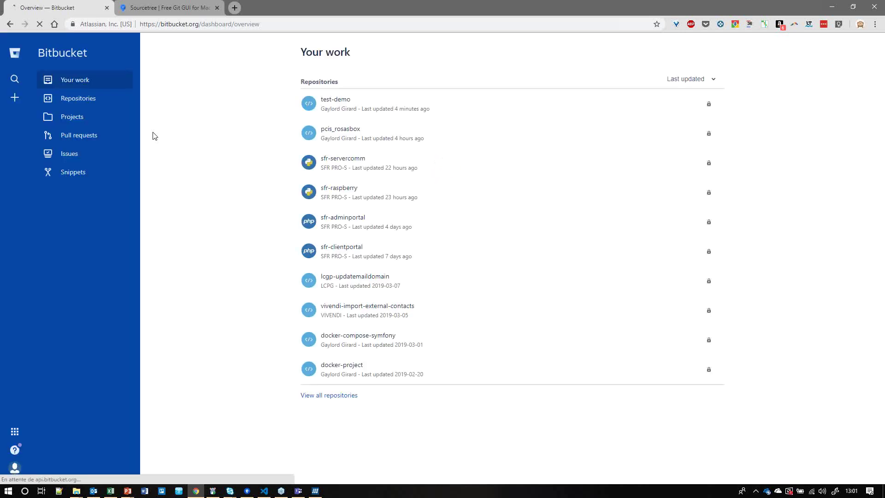
pyautogui.click(336, 99)
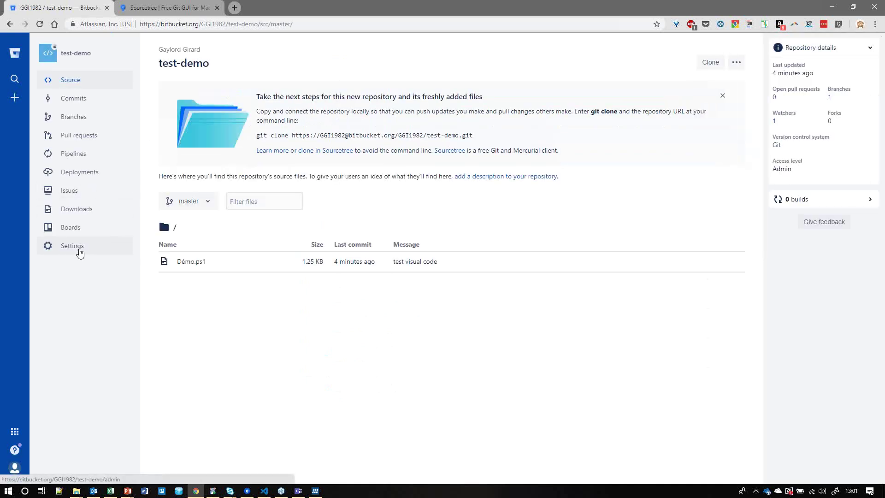
pyautogui.click(81, 253)
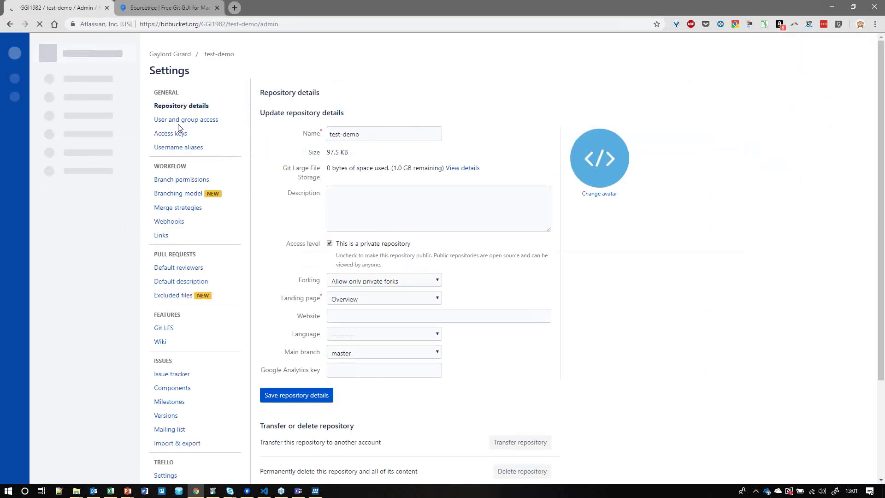
pyautogui.click(187, 121)
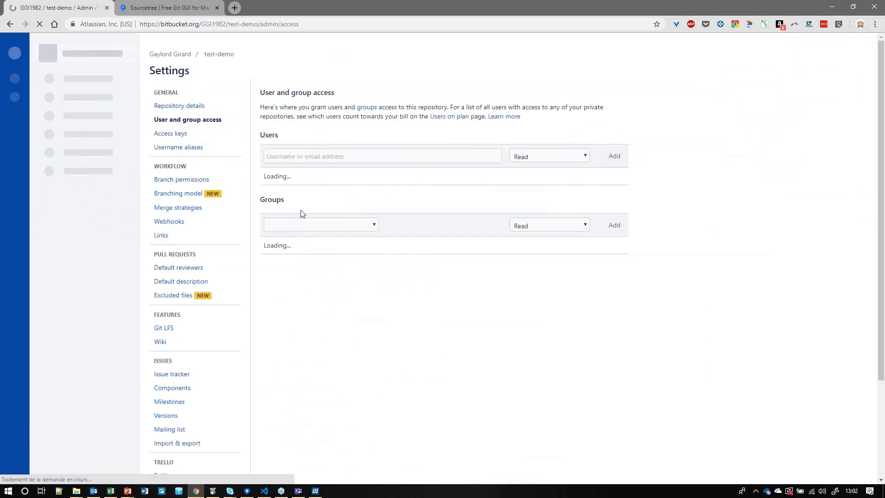
# Find a teammate by username and add them to the test-demo repository with Read access
pyautogui.click(305, 157)
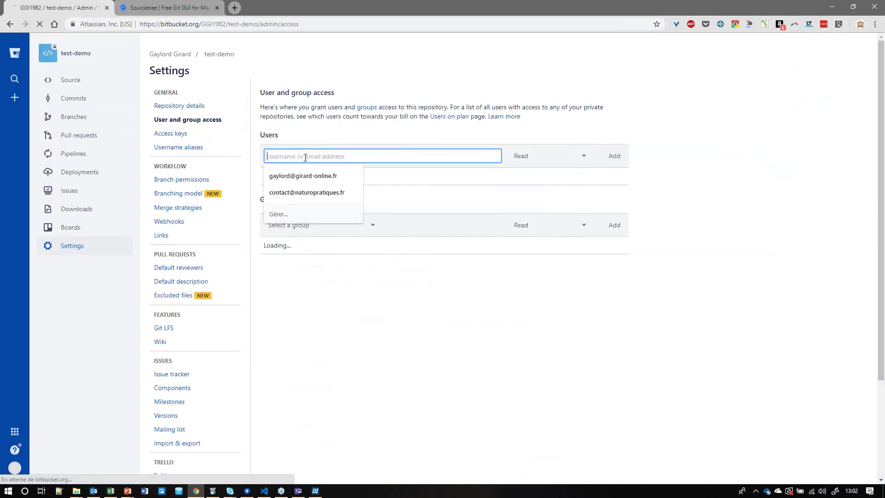
pyautogui.write('ga')
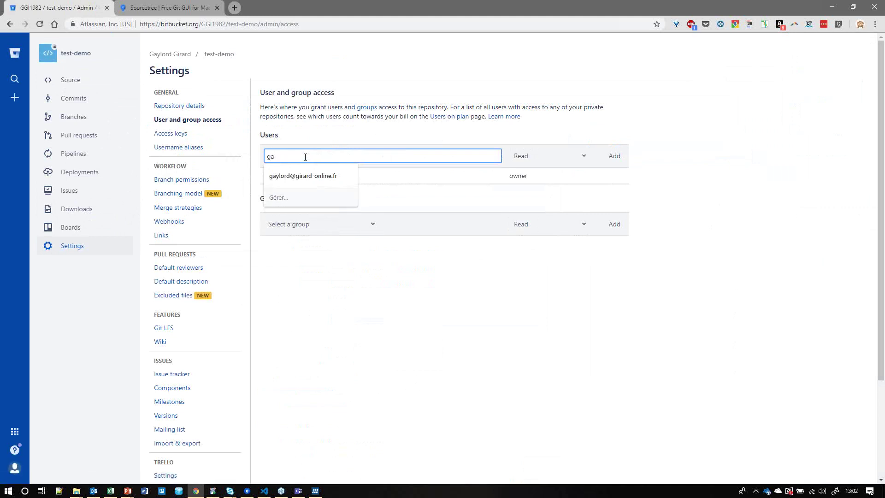
pyautogui.write('e')
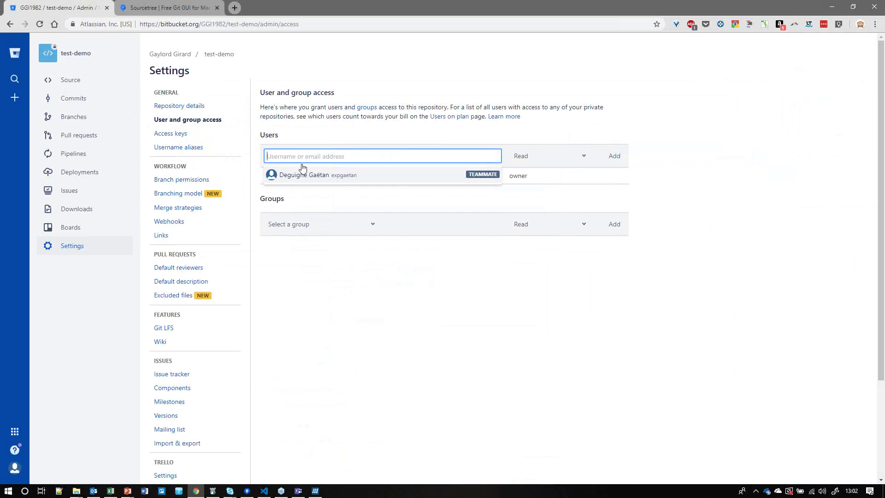
pyautogui.click(320, 178)
pyautogui.click(528, 166)
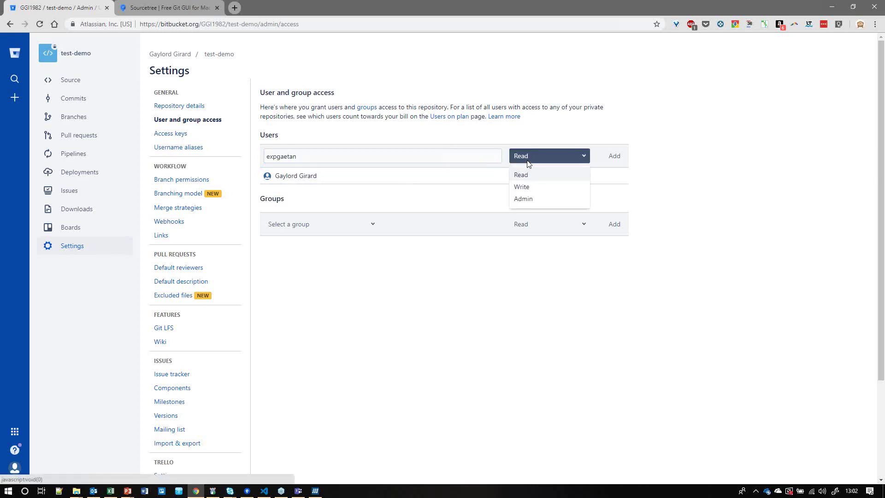
pyautogui.click(520, 172)
pyautogui.click(611, 157)
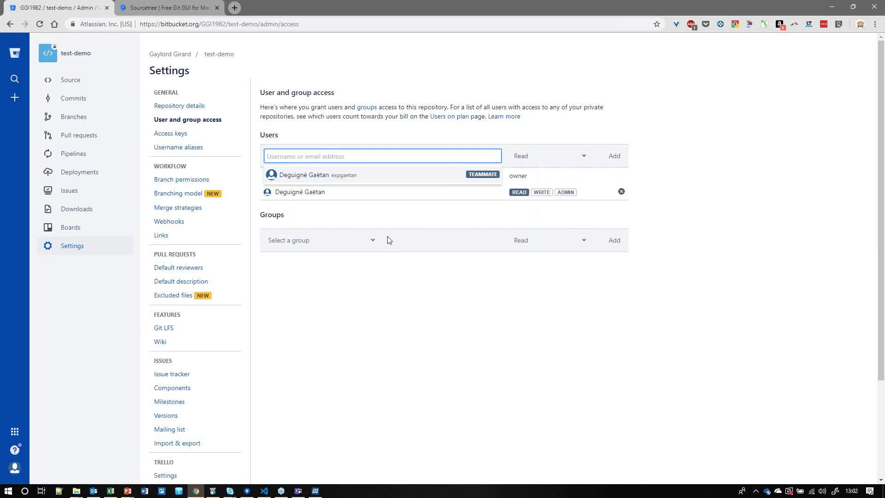
# Find a second teammate by username and add them to the test-demo repository with Write access
pyautogui.write('regis')
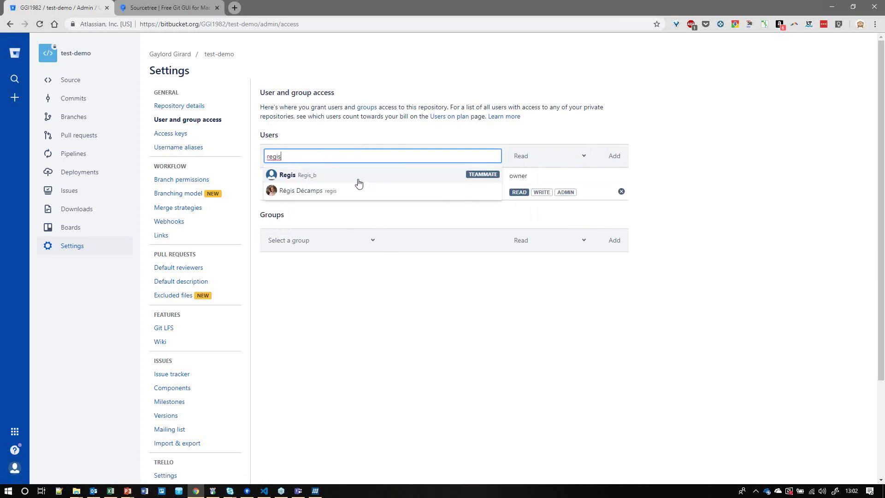
pyautogui.click(358, 181)
pyautogui.click(569, 157)
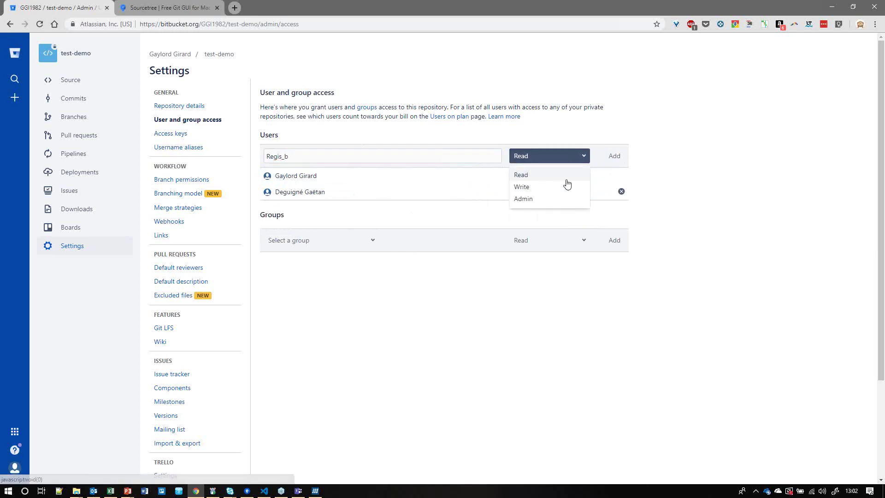
pyautogui.click(539, 181)
pyautogui.click(535, 159)
pyautogui.click(541, 187)
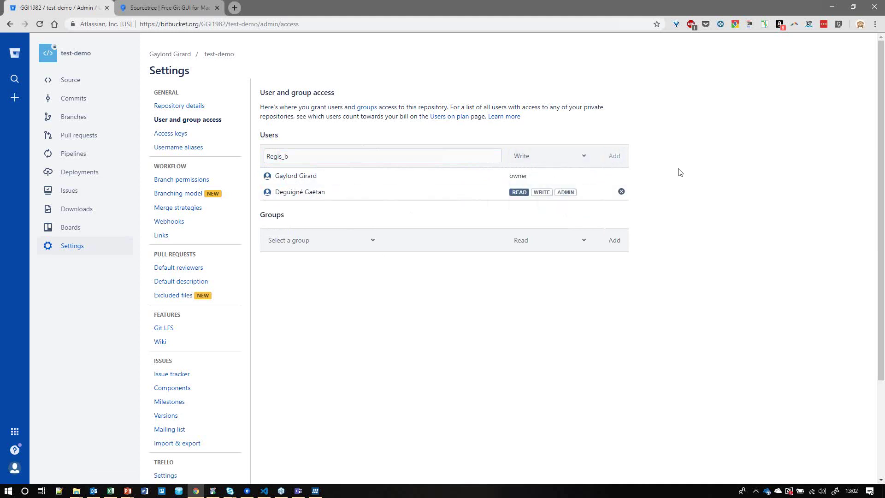
pyautogui.click(710, 264)
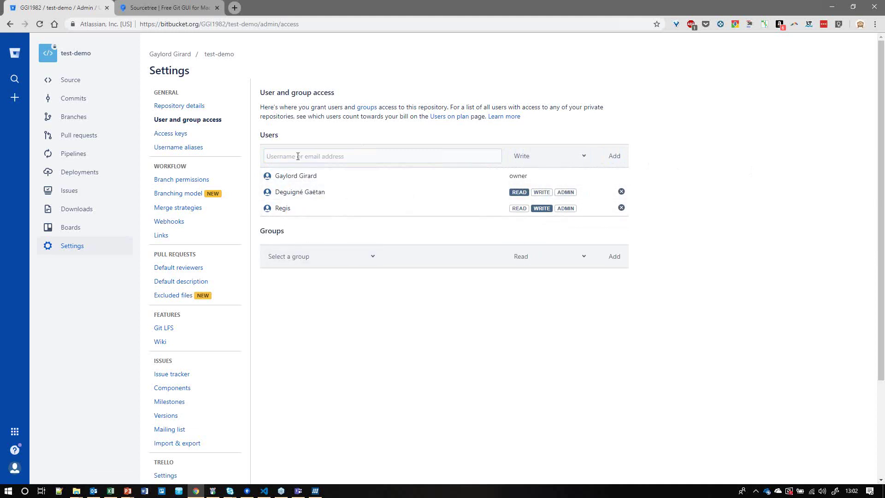
# Leave the access settings without adding another user and open the commits list of test-demo
pyautogui.click(347, 157)
pyautogui.click(379, 79)
pyautogui.click(74, 95)
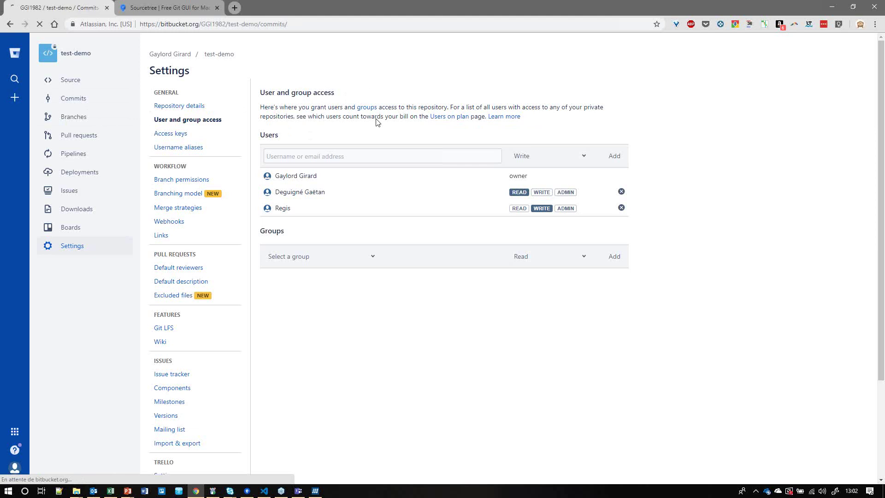